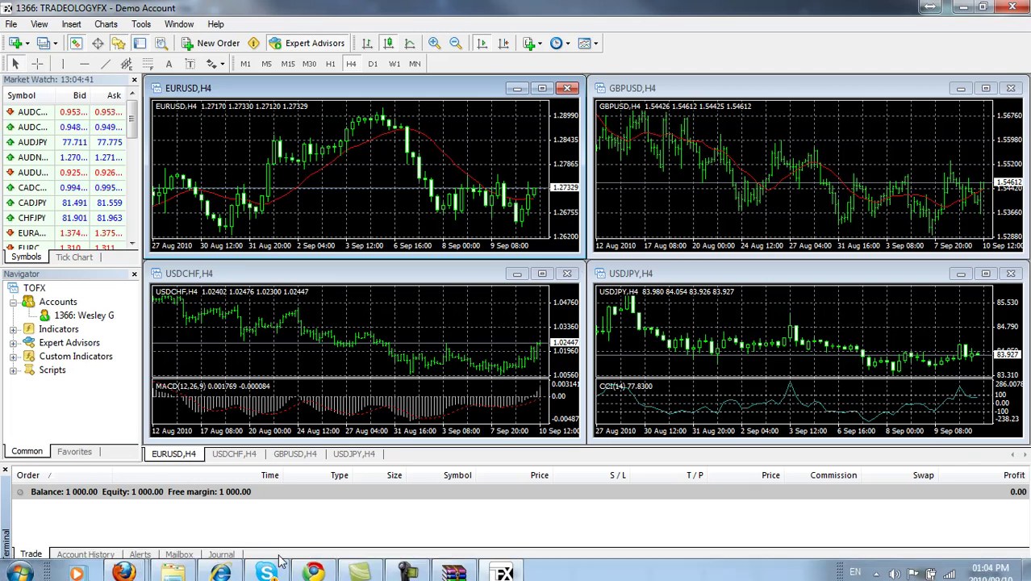
# Bring the Surefire Trading Challenge page forward and view its Step-3 Arbitro V2 Expert Advisor section.
pyautogui.moveTo(113, 569)
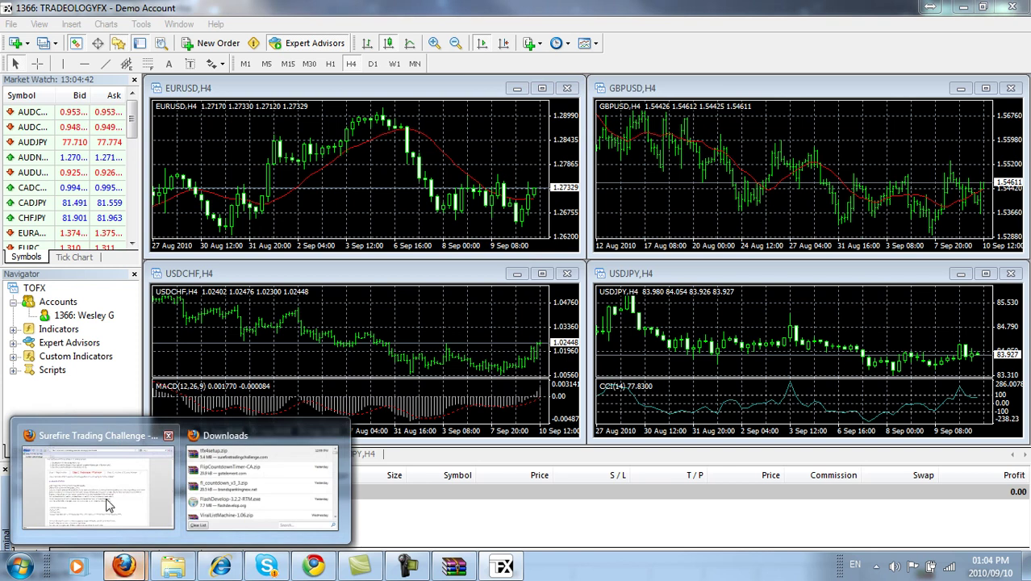
pyautogui.click(108, 500)
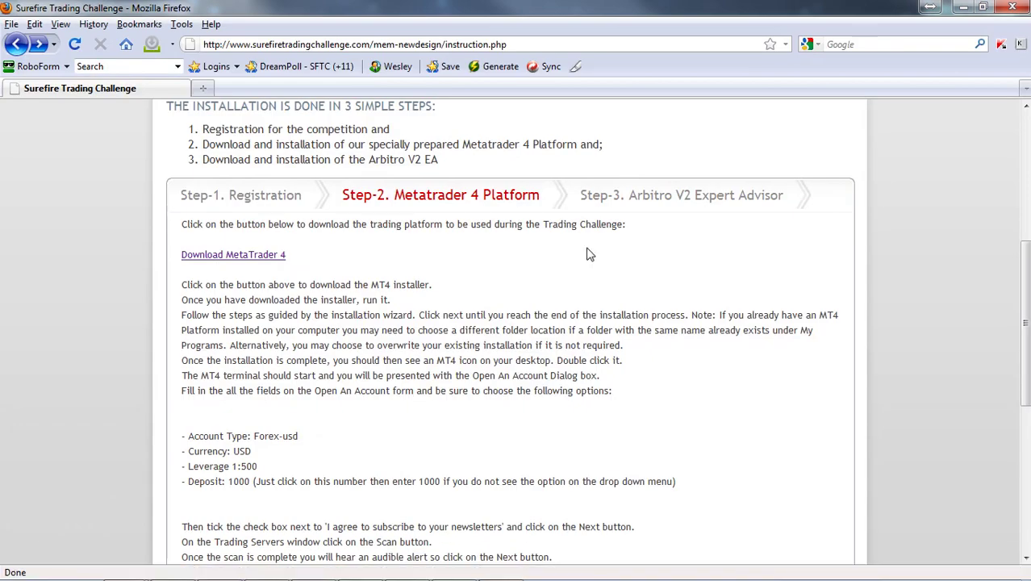
pyautogui.click(672, 196)
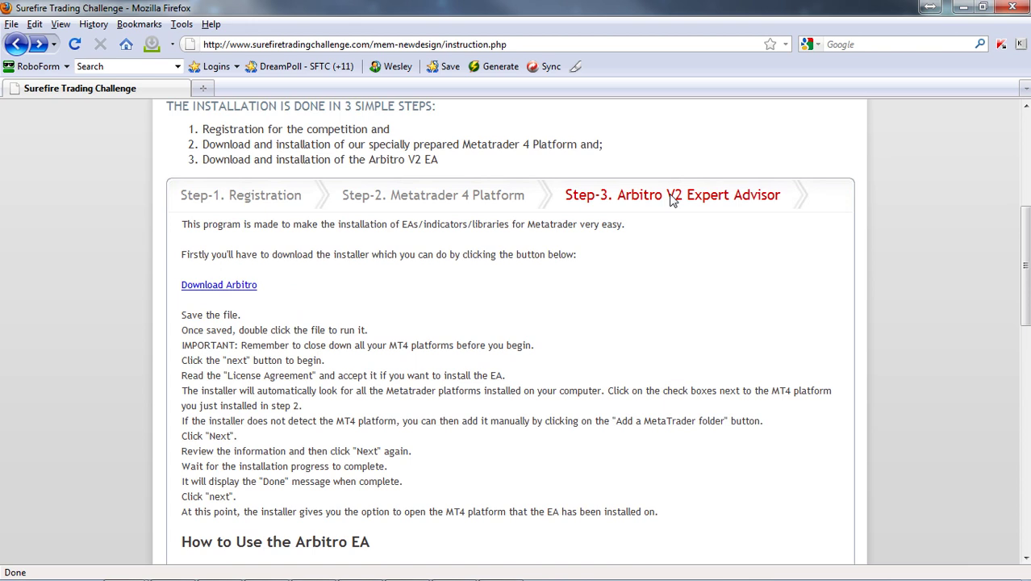
pyautogui.scroll(5, 676, 211)
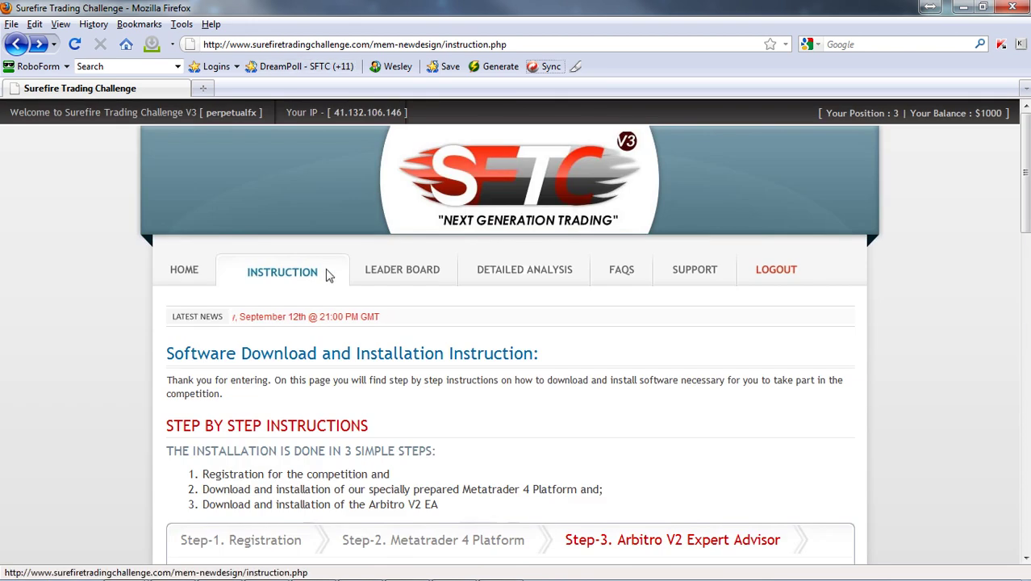
pyautogui.scroll(-5, 476, 274)
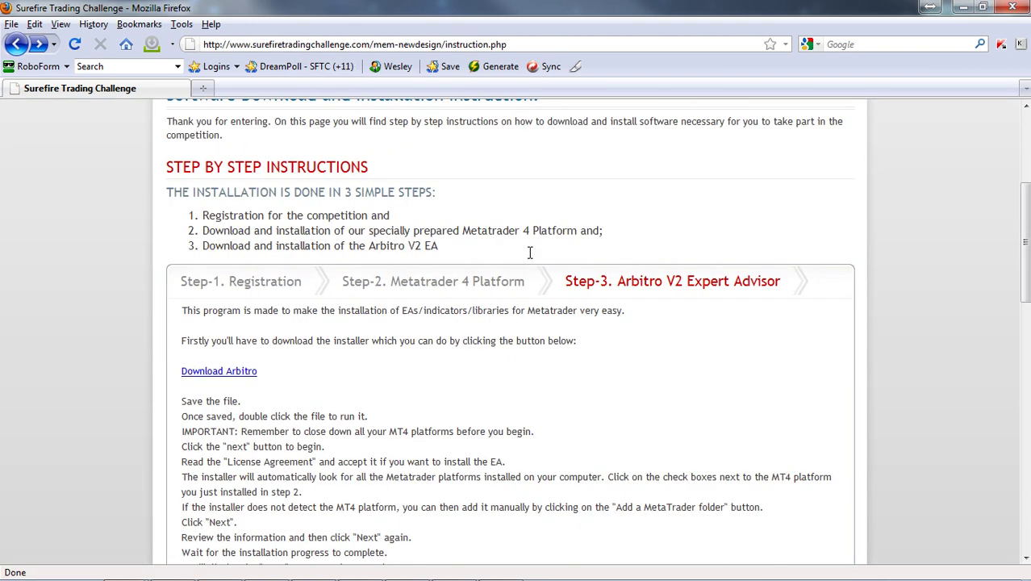
pyautogui.scroll(3, 404, 347)
pyautogui.moveTo(218, 462)
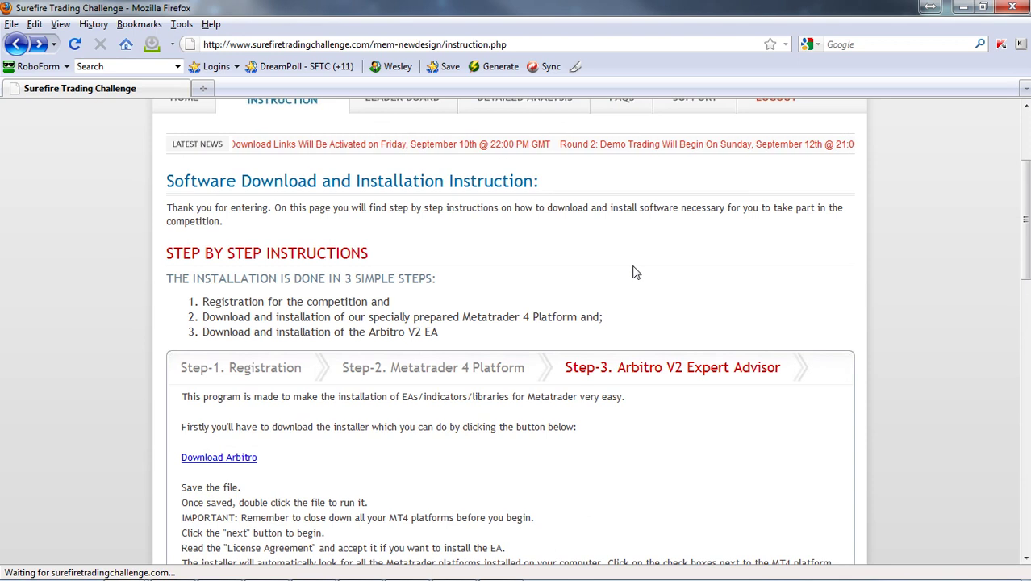
# Reload the instruction page and reopen the Step-3 Arbitro V2 Expert Advisor section.
pyautogui.scroll(4, 645, 278)
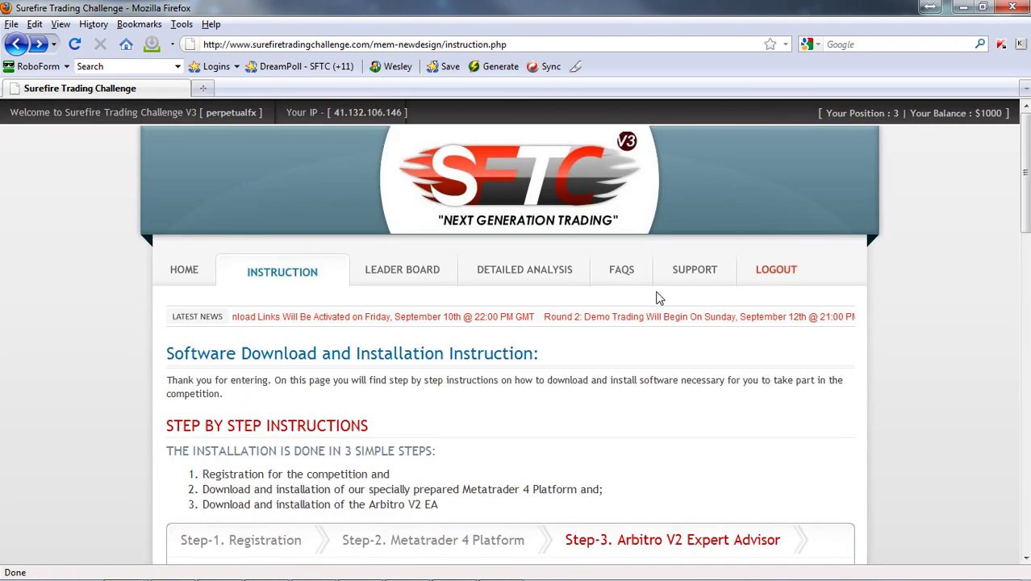
pyautogui.click(292, 277)
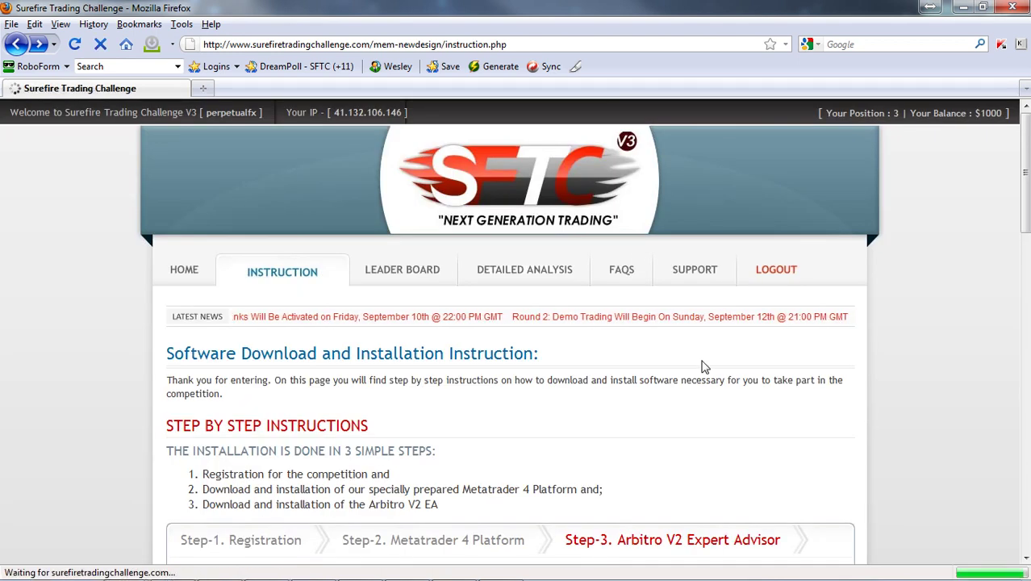
pyautogui.scroll(-2, 702, 367)
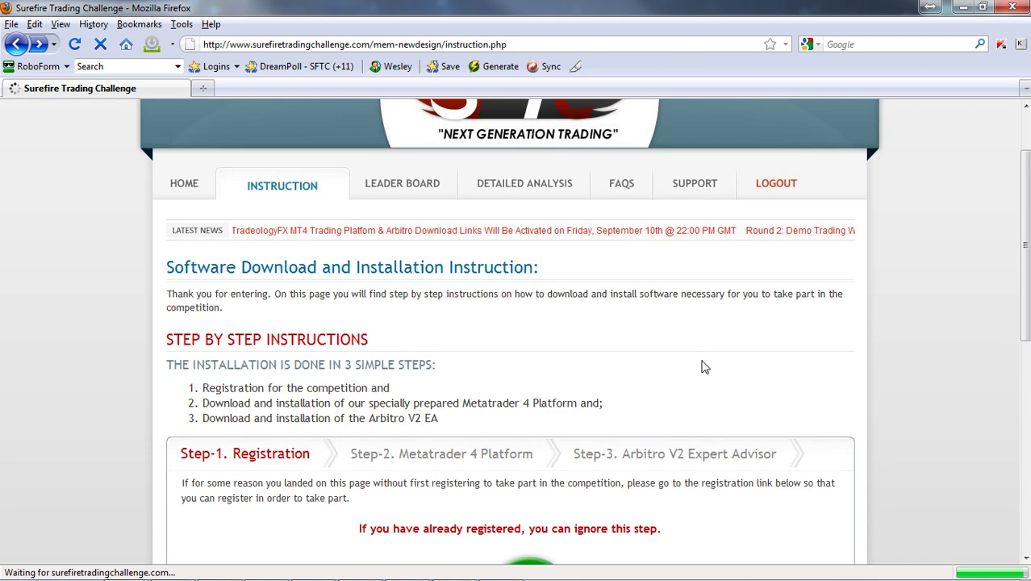
pyautogui.scroll(-2, 702, 367)
pyautogui.click(700, 369)
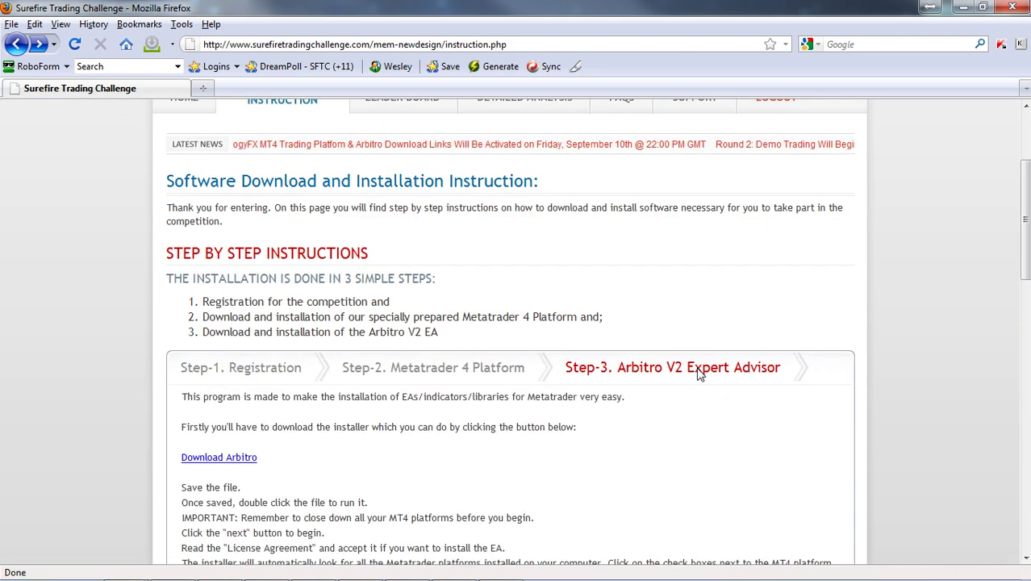
pyautogui.scroll(-2, 645, 395)
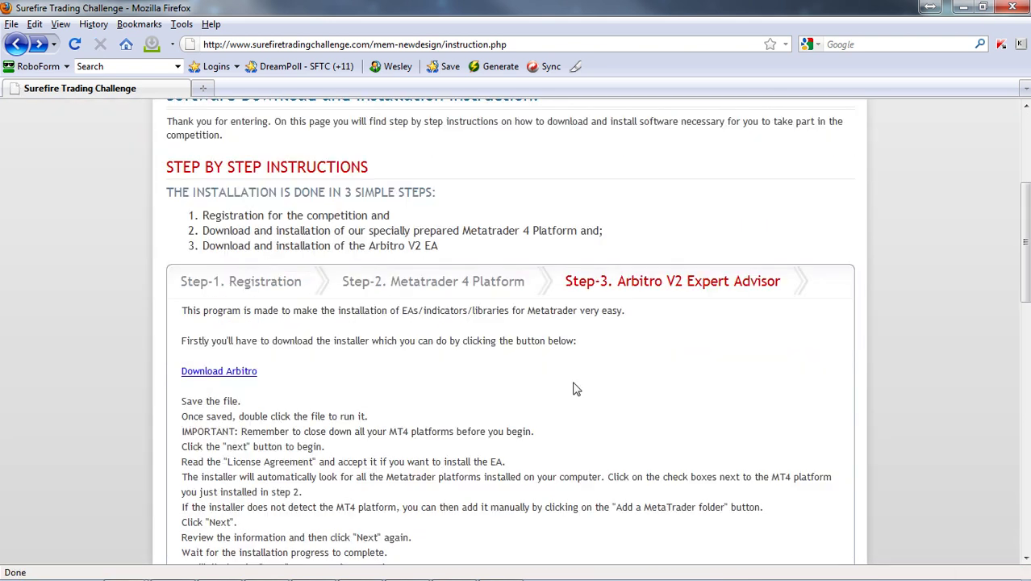
# Download arbitrov2.zip to disk and open it from the downloads list.
pyautogui.click(206, 374)
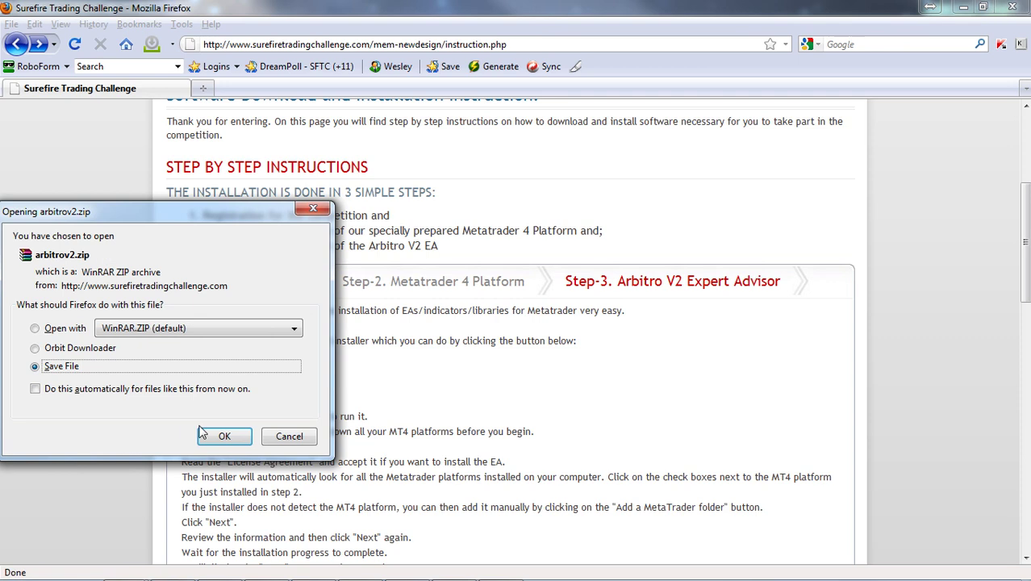
pyautogui.click(225, 436)
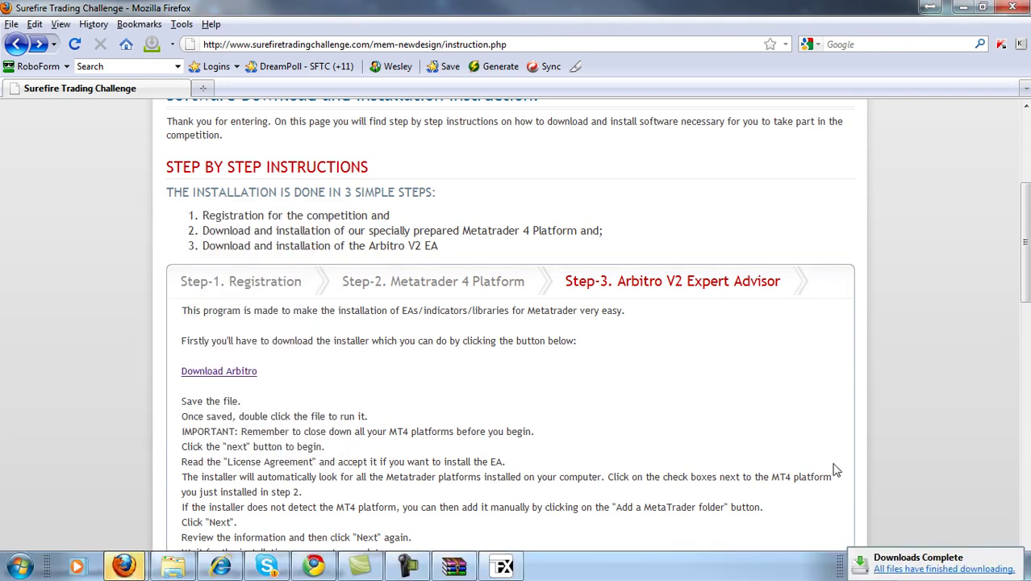
pyautogui.click(925, 570)
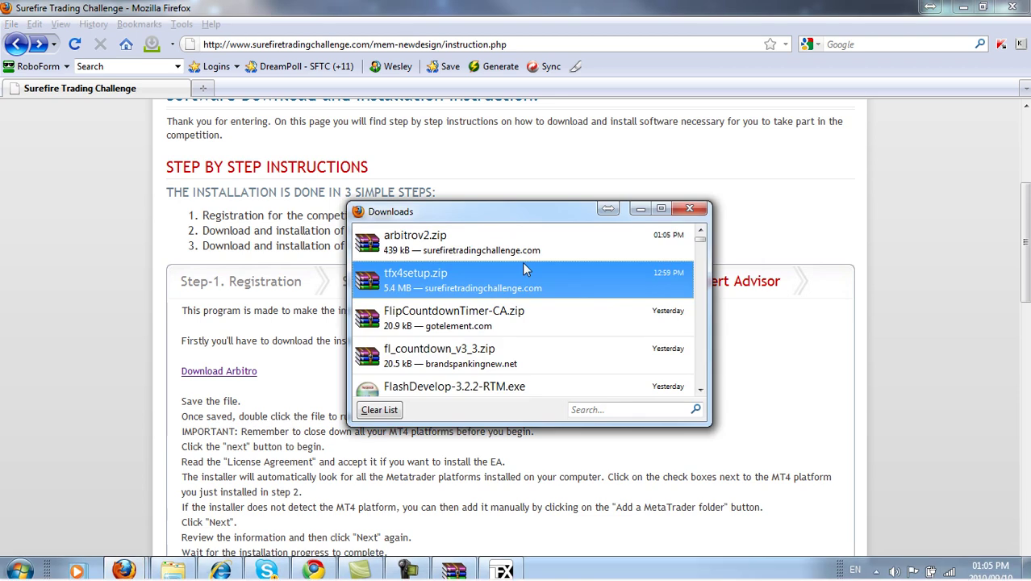
pyautogui.click(488, 253)
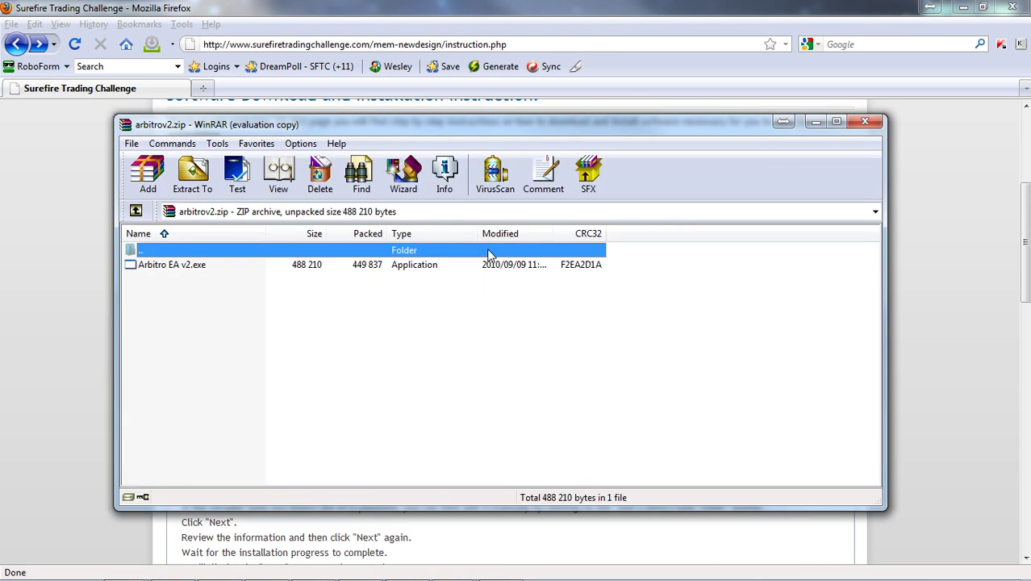
# Dismiss the WinRAR licence reminder and run Arbitro EA v2.exe from the archive.
pyautogui.click(613, 323)
pyautogui.click(172, 265)
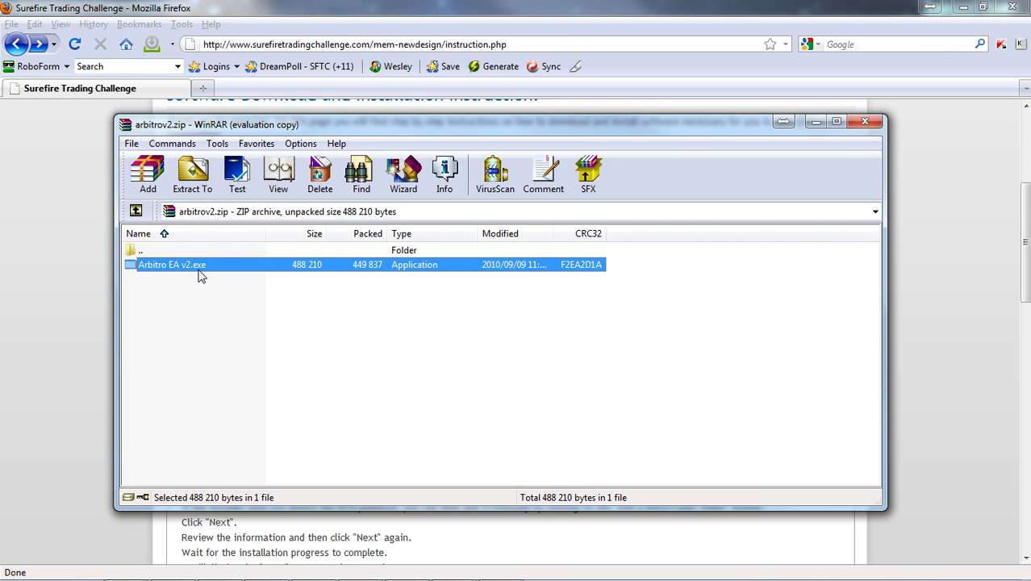
pyautogui.click(193, 288)
pyautogui.click(175, 269)
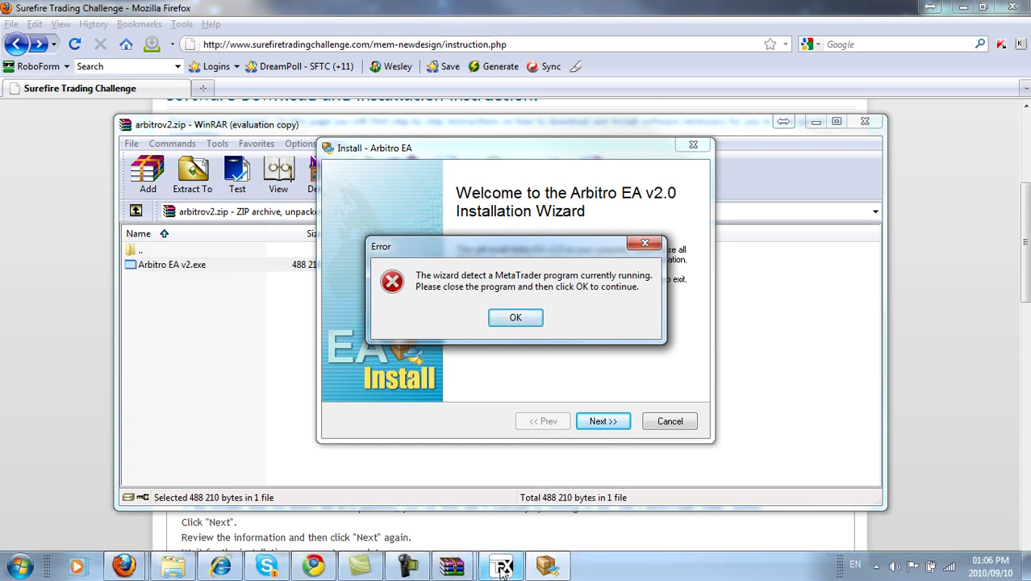
# Close the running TRADEOLOGYFX MetaTrader and dismiss the installer's MetaTrader-running error.
pyautogui.rightClick(521, 567)
pyautogui.click(440, 527)
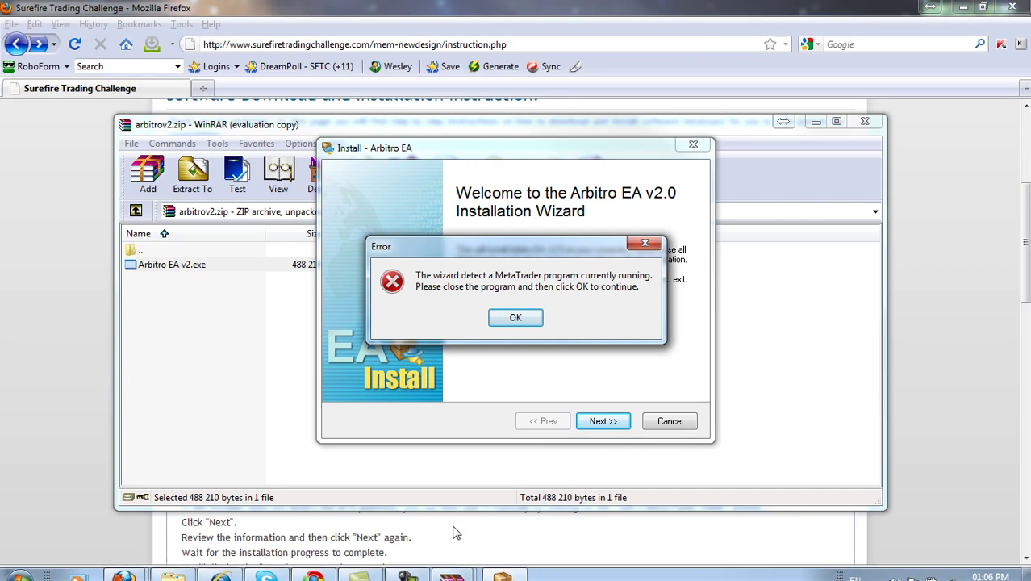
pyautogui.click(514, 320)
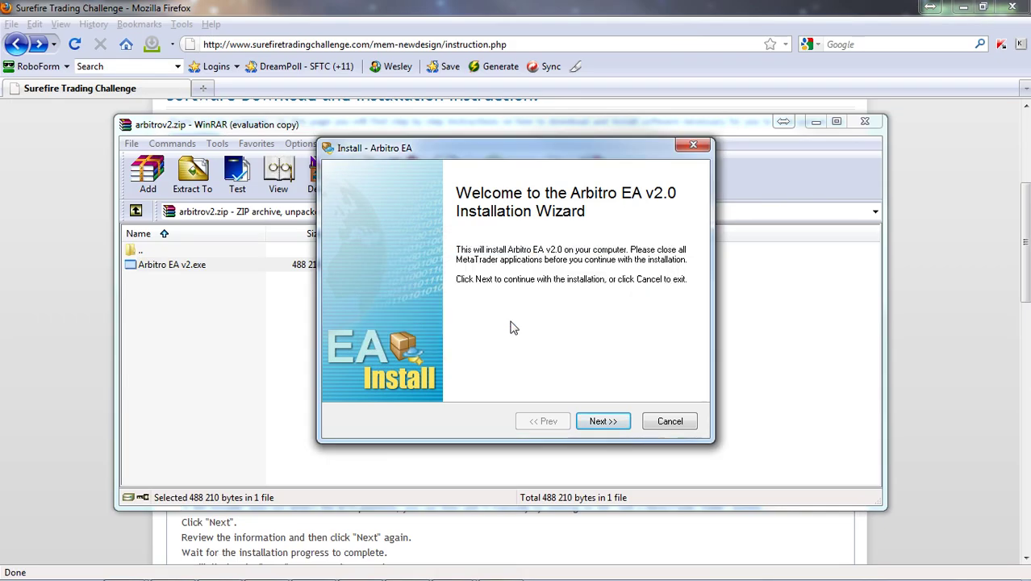
# Accept the Arbitro EA license agreement and continue to destination folder selection.
pyautogui.click(603, 420)
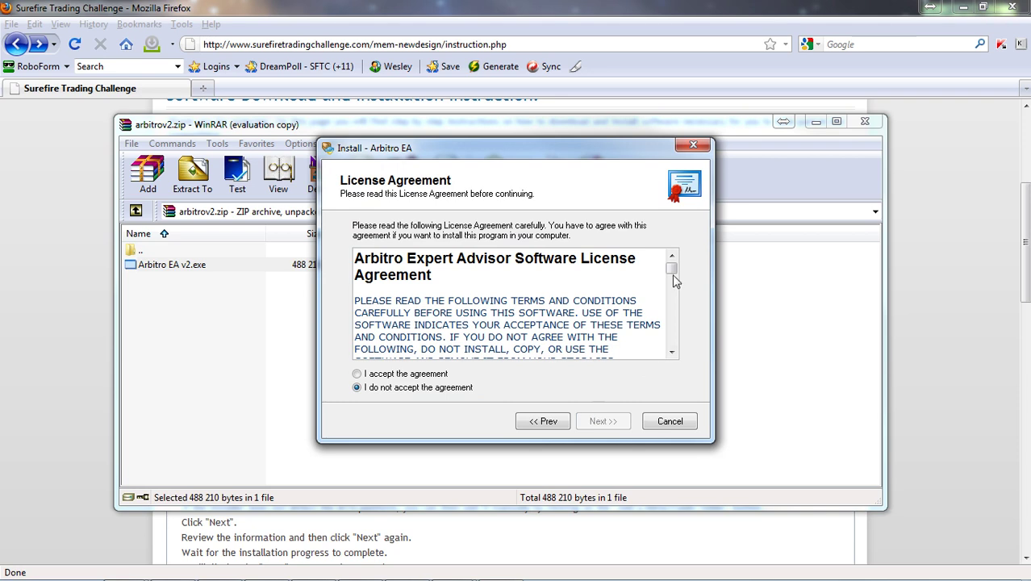
pyautogui.moveTo(672, 271); pyautogui.dragTo(672, 346)
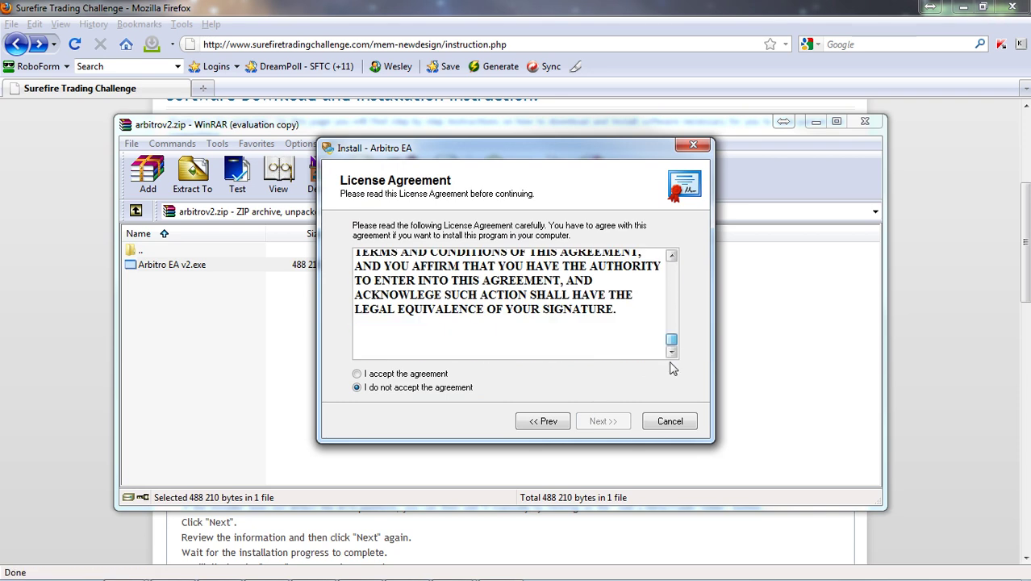
pyautogui.click(356, 374)
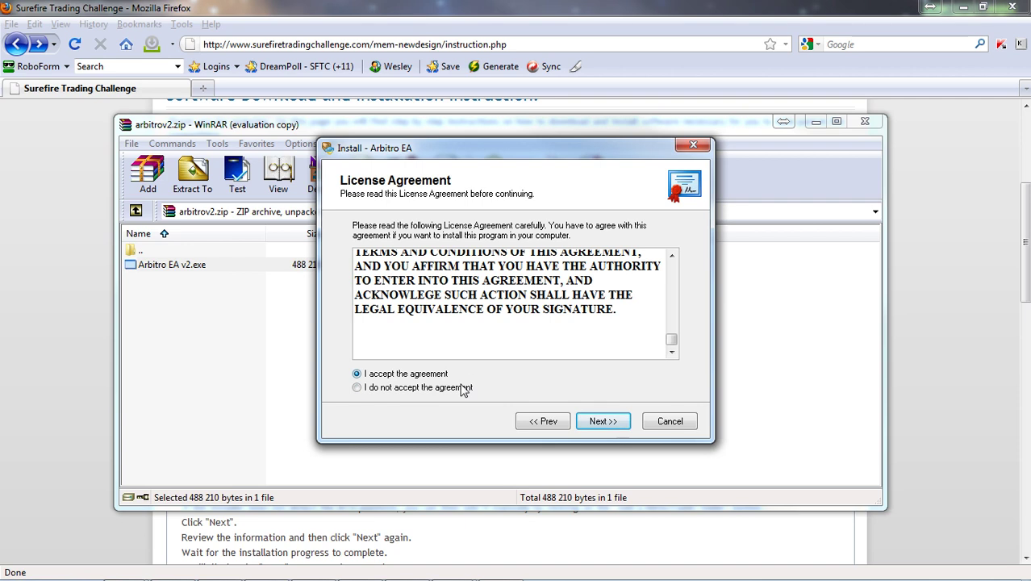
pyautogui.click(595, 421)
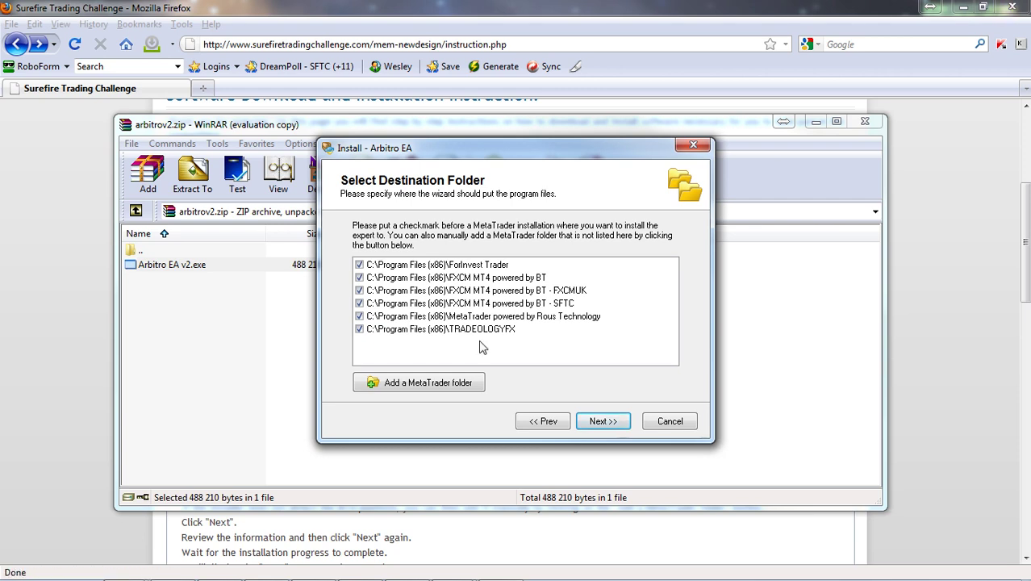
# Uncheck Rous Technology, FXCM, FXCM SFTC, FXCM UK and ForInvest folders, keeping only TRADEOLOGYFX.
pyautogui.click(453, 331)
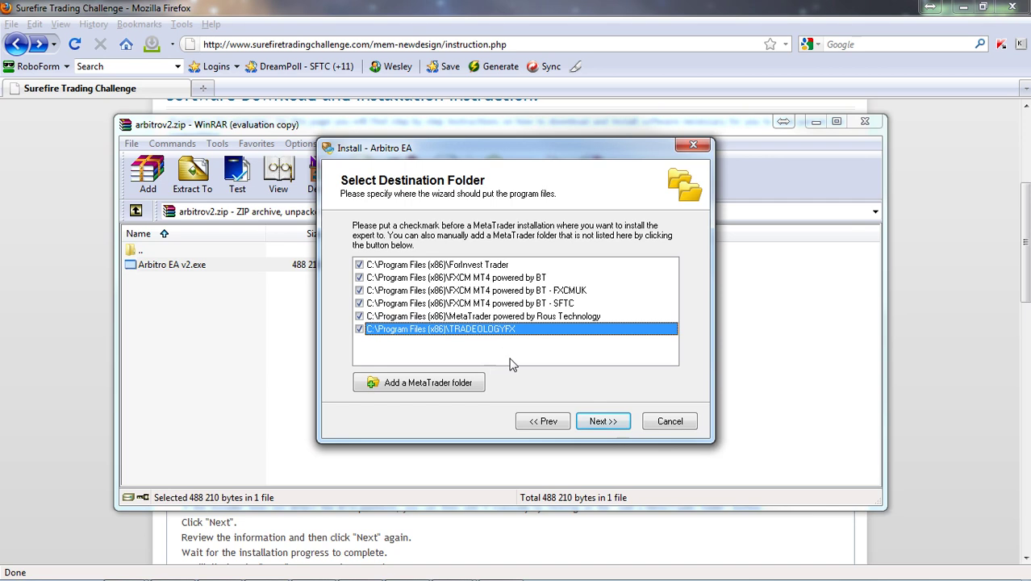
pyautogui.click(359, 317)
pyautogui.click(360, 303)
pyautogui.click(360, 290)
pyautogui.click(359, 277)
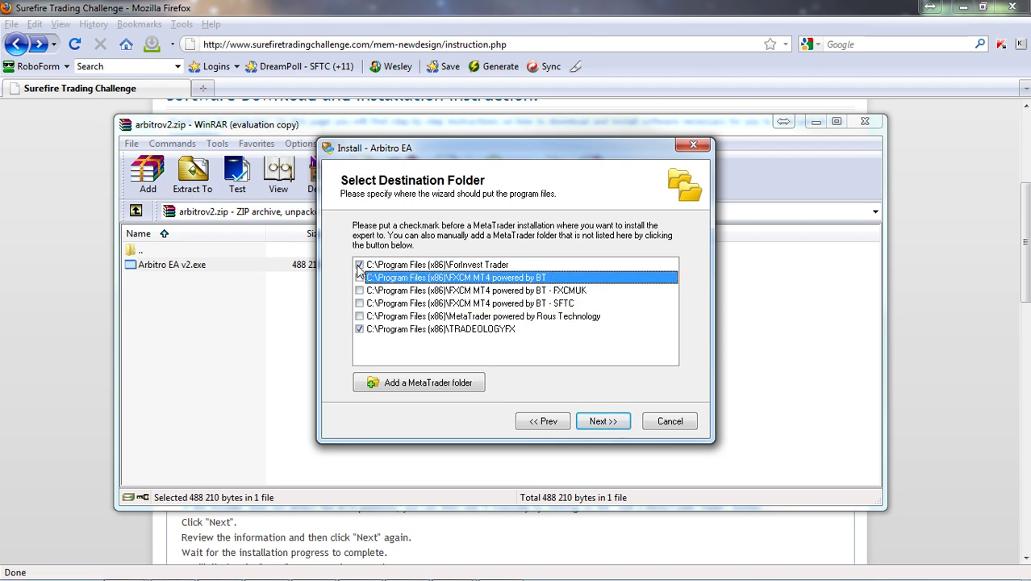
pyautogui.click(360, 265)
pyautogui.click(459, 330)
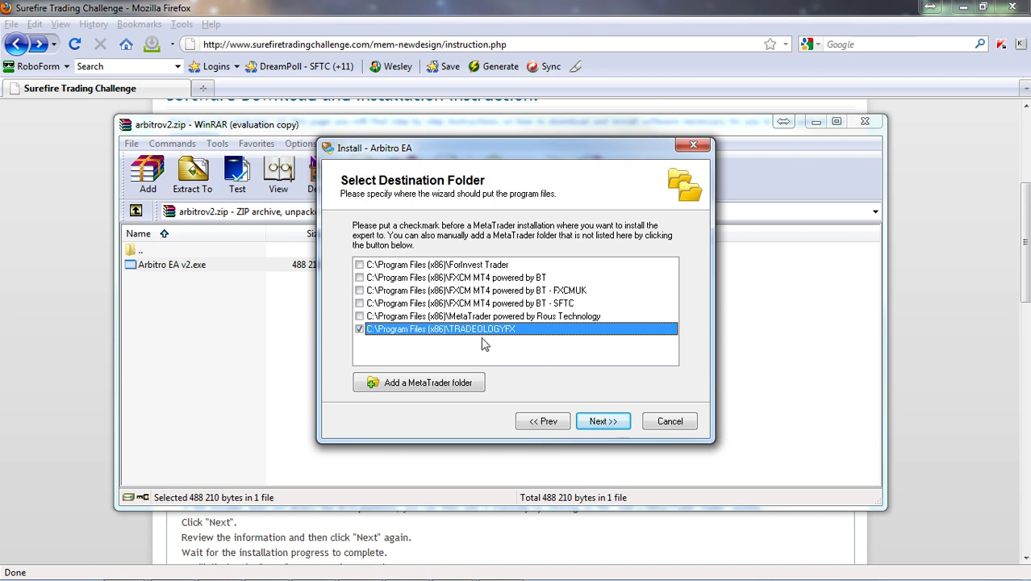
pyautogui.click(602, 420)
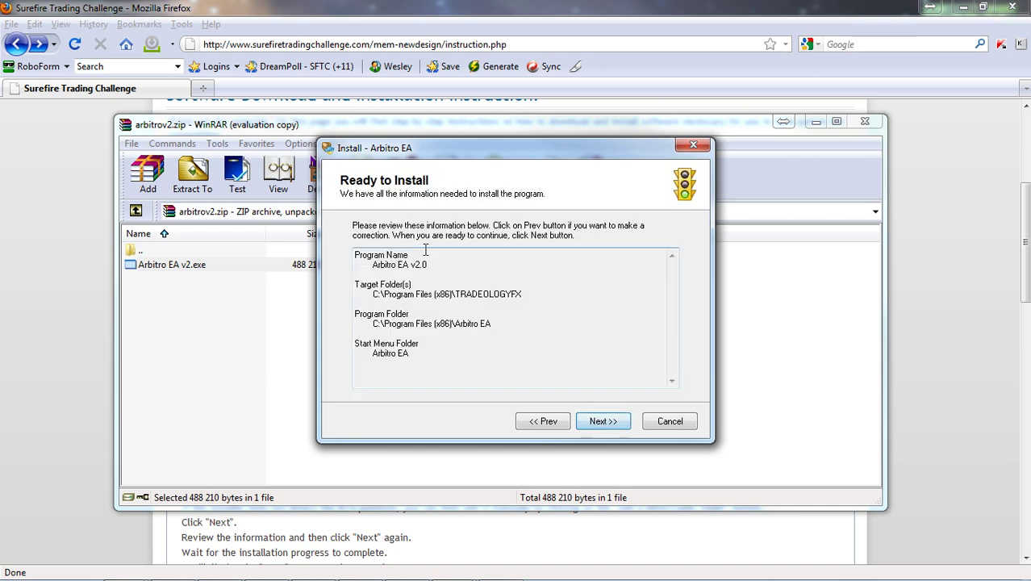
# Install Arbitro EA into TRADEOLOGYFX and finish with MetaTrader set to relaunch.
pyautogui.click(607, 427)
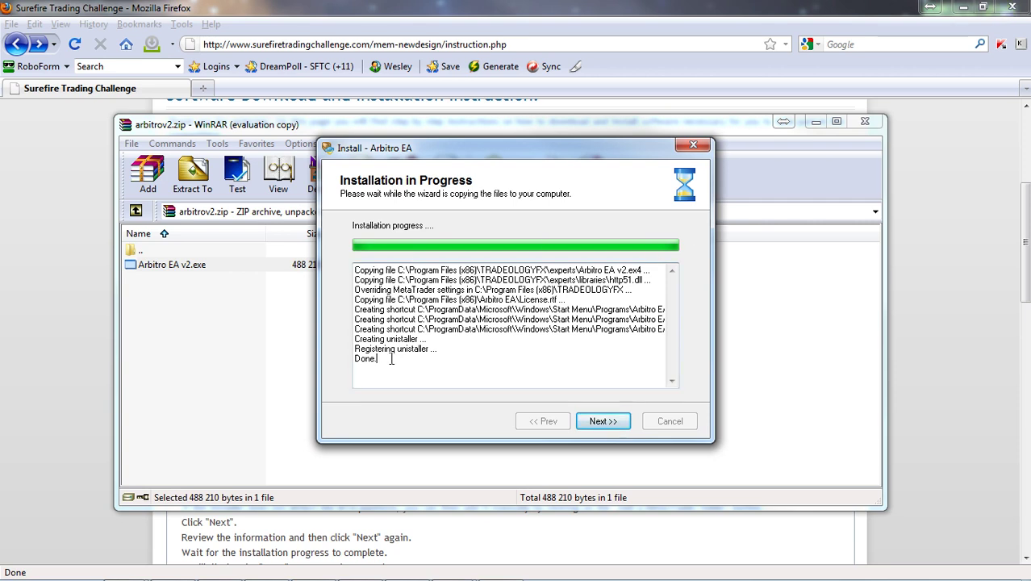
pyautogui.moveTo(389, 357); pyautogui.dragTo(345, 357)
pyautogui.click(601, 421)
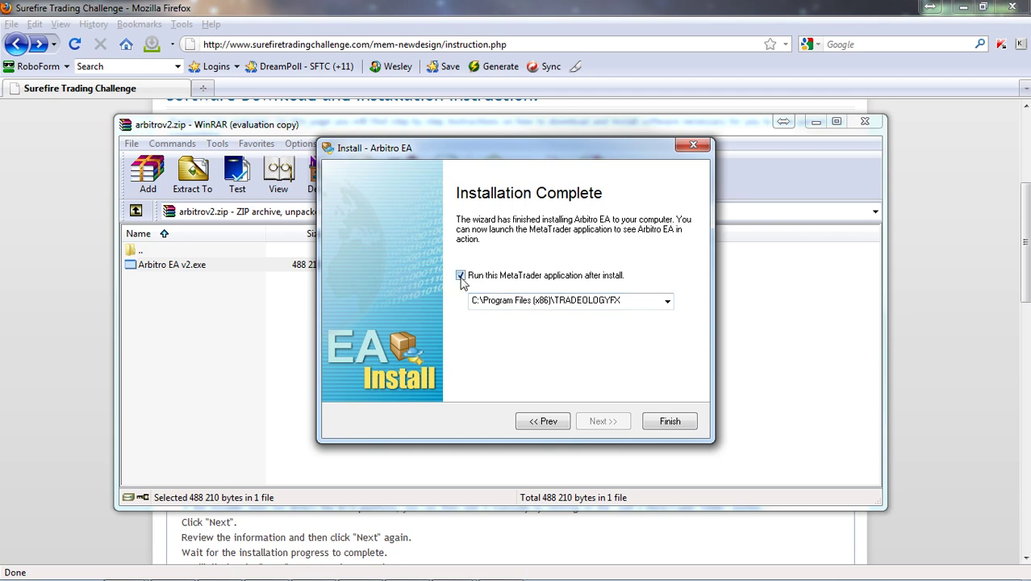
pyautogui.click(663, 420)
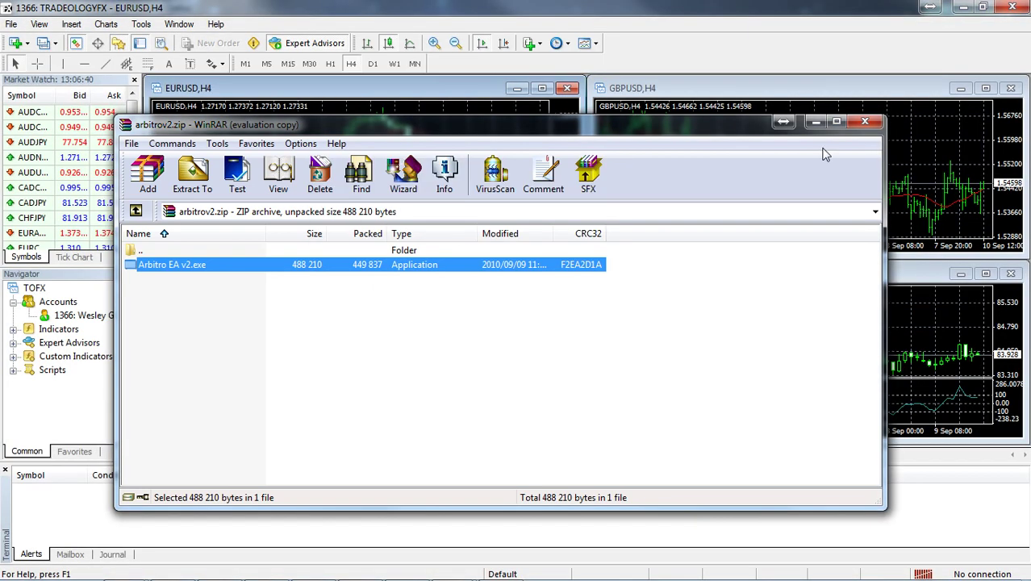
# Close the EURUSD, USDCHF, GBPUSD and USDJPY charts and show the Forex symbol list for a new chart.
pyautogui.click(815, 122)
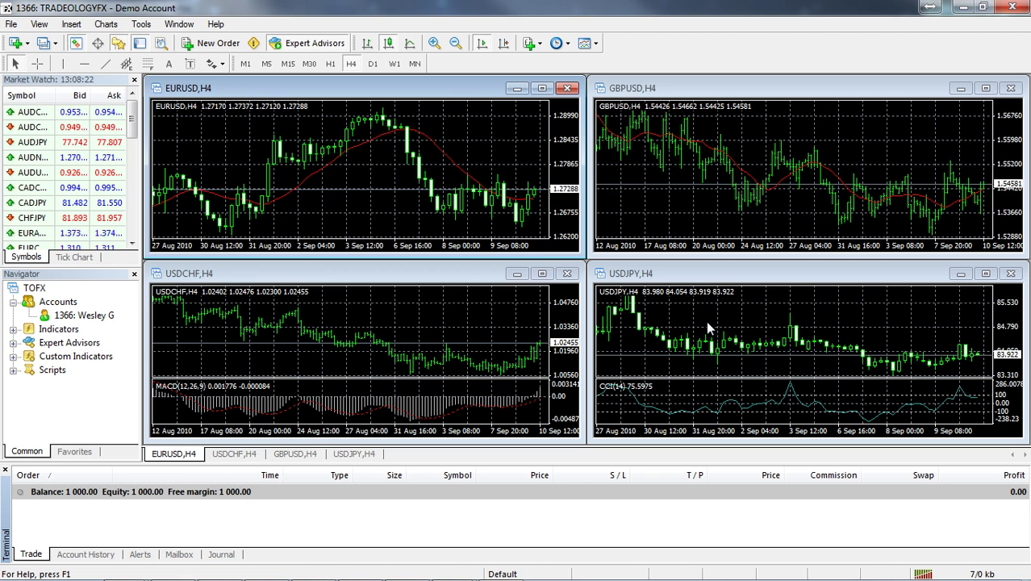
pyautogui.click(568, 88)
pyautogui.click(568, 273)
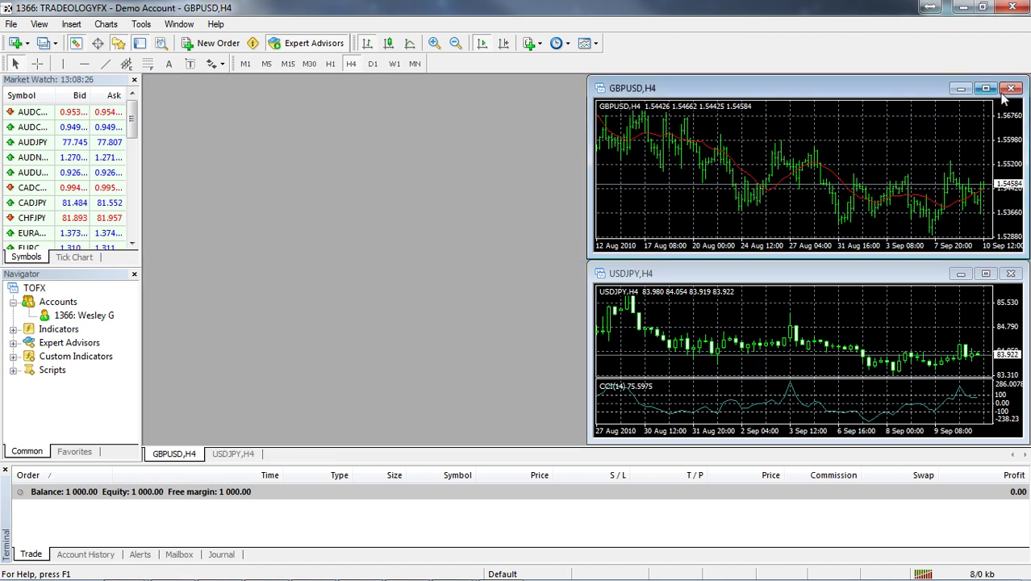
pyautogui.click(1010, 89)
pyautogui.click(1011, 274)
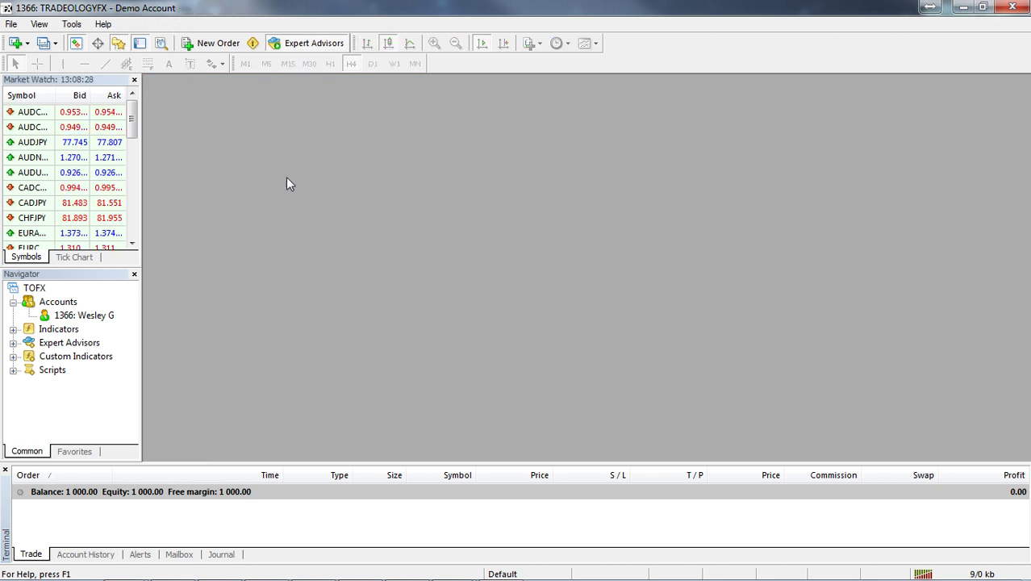
pyautogui.click(15, 43)
pyautogui.moveTo(40, 173)
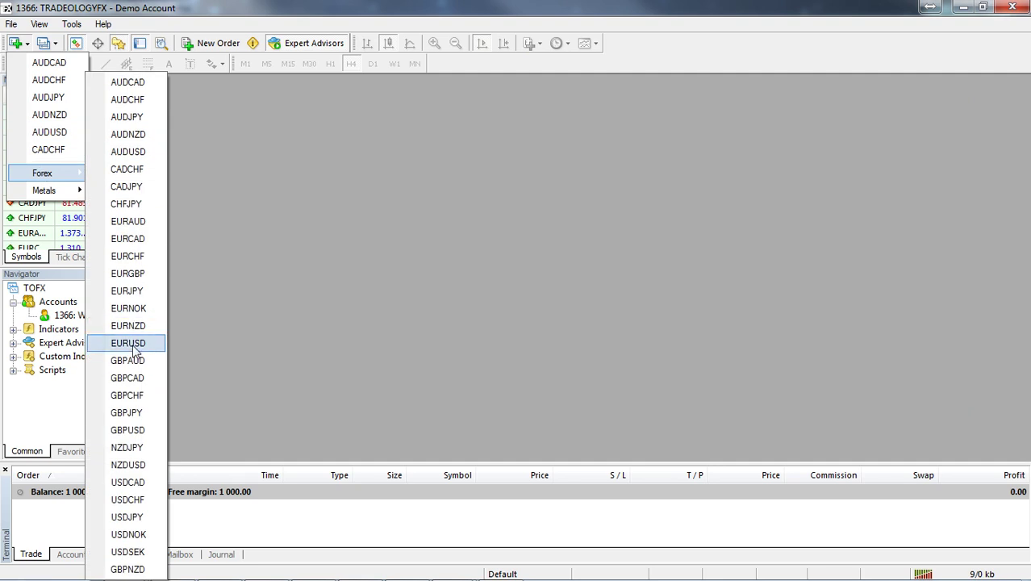
# Open a maximized EURUSD chart on M15 and close the Market Watch panel.
pyautogui.click(128, 343)
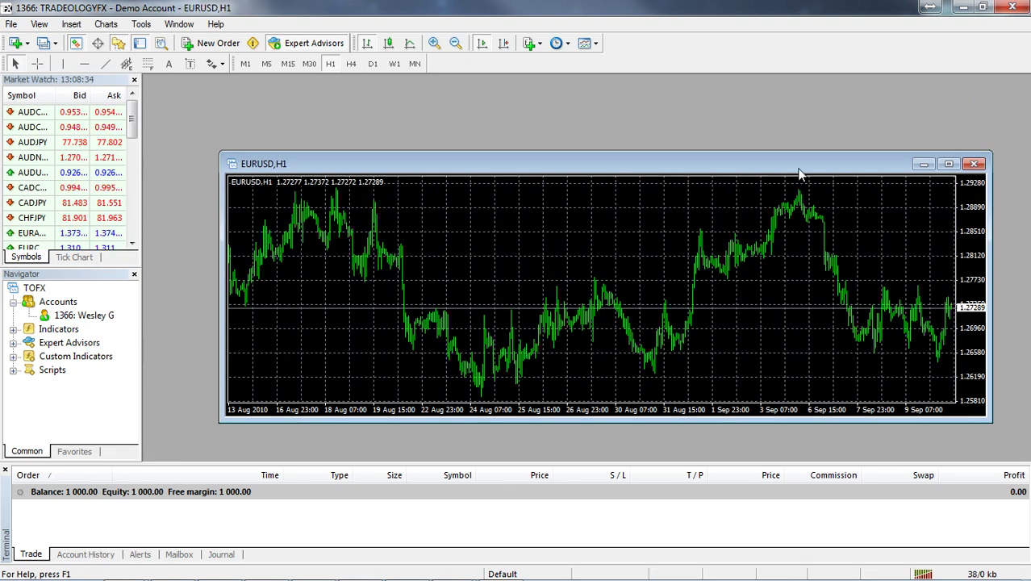
pyautogui.doubleClick(798, 165)
pyautogui.click(288, 64)
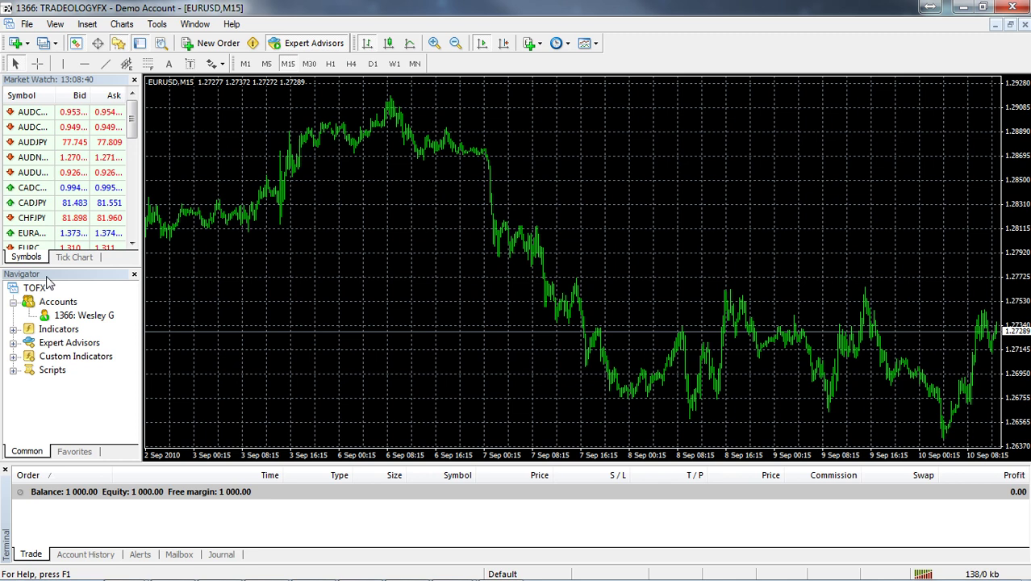
pyautogui.click(134, 82)
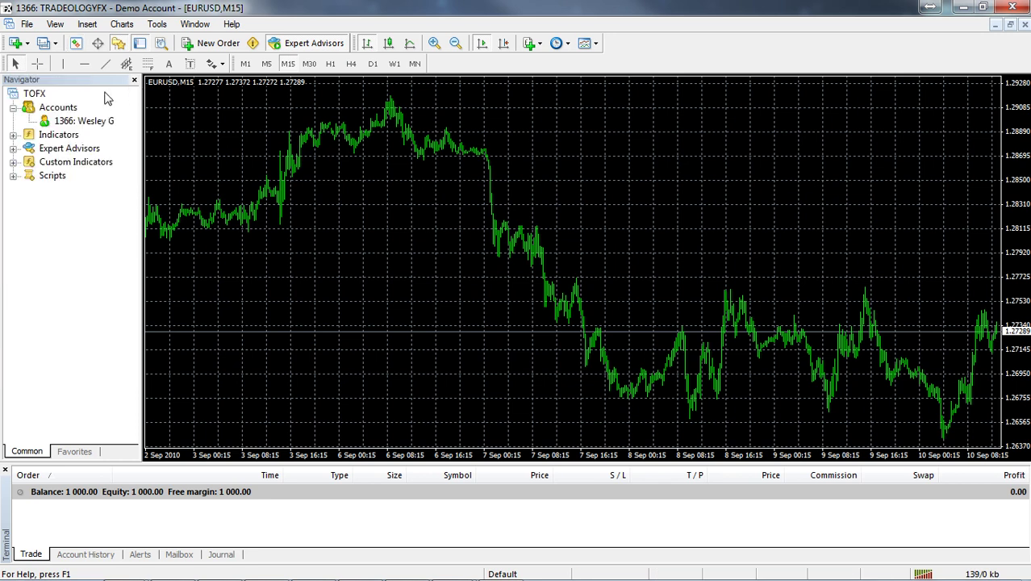
# Drag Arbitro EA v2 from Navigator's Expert Advisors onto the EURUSD chart and view its Inputs.
pyautogui.doubleClick(57, 108)
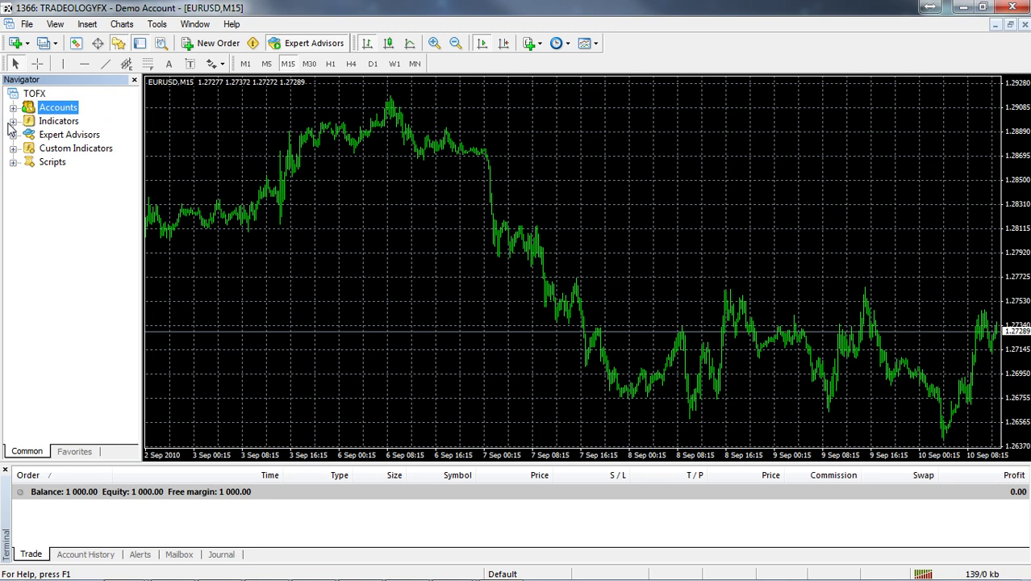
pyautogui.click(13, 135)
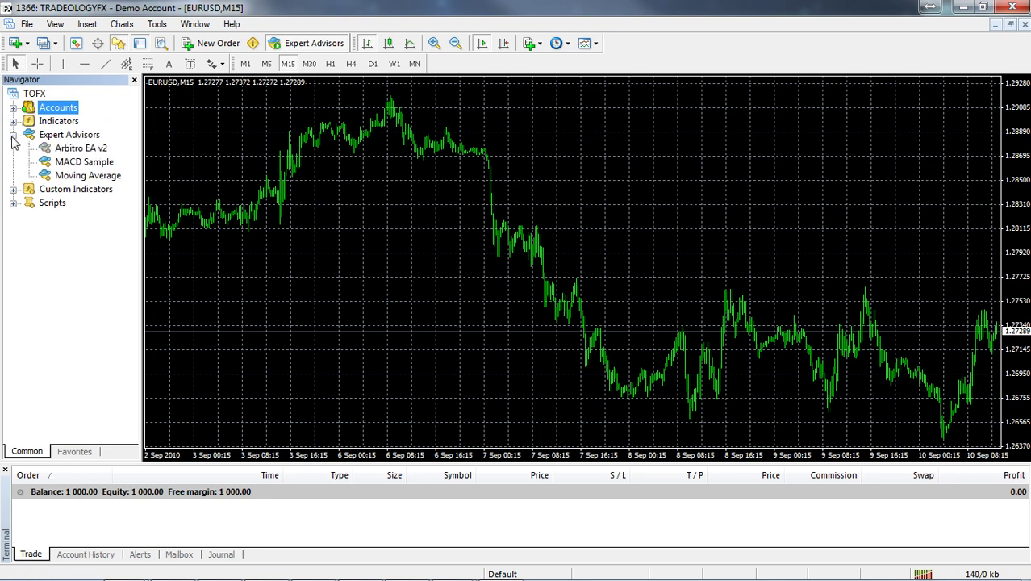
pyautogui.click(79, 150)
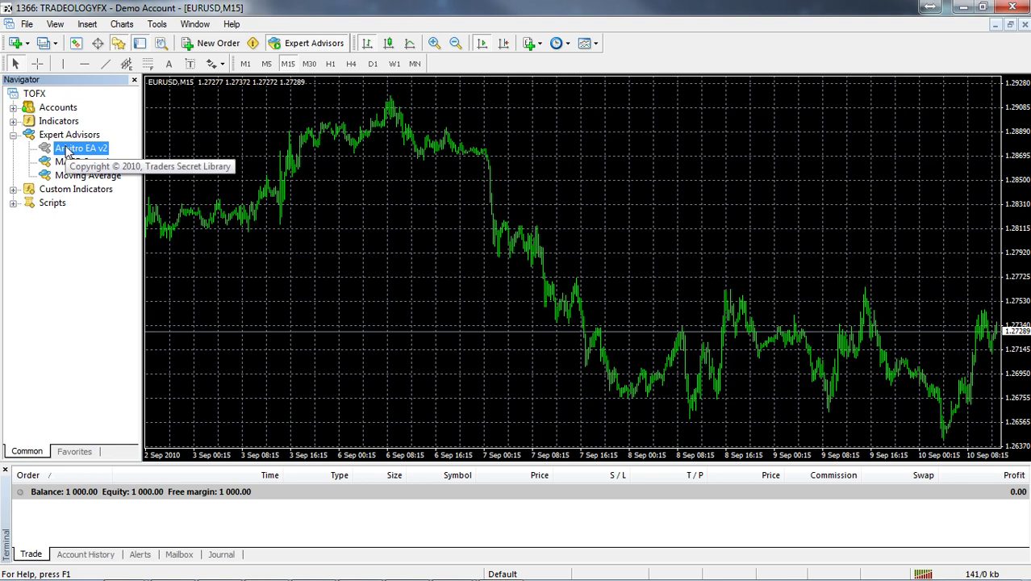
pyautogui.moveTo(62, 152); pyautogui.dragTo(534, 189)
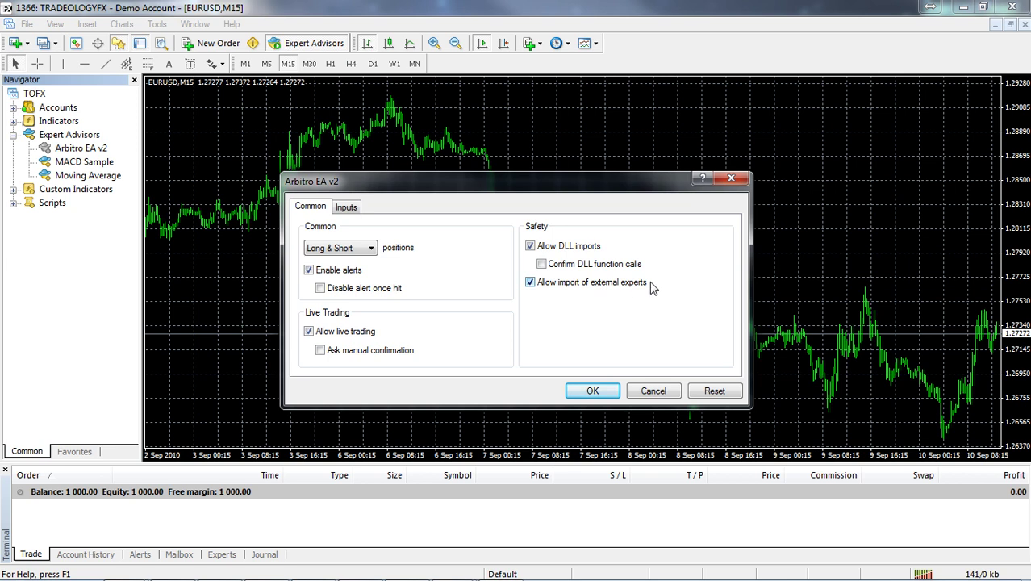
pyautogui.click(353, 209)
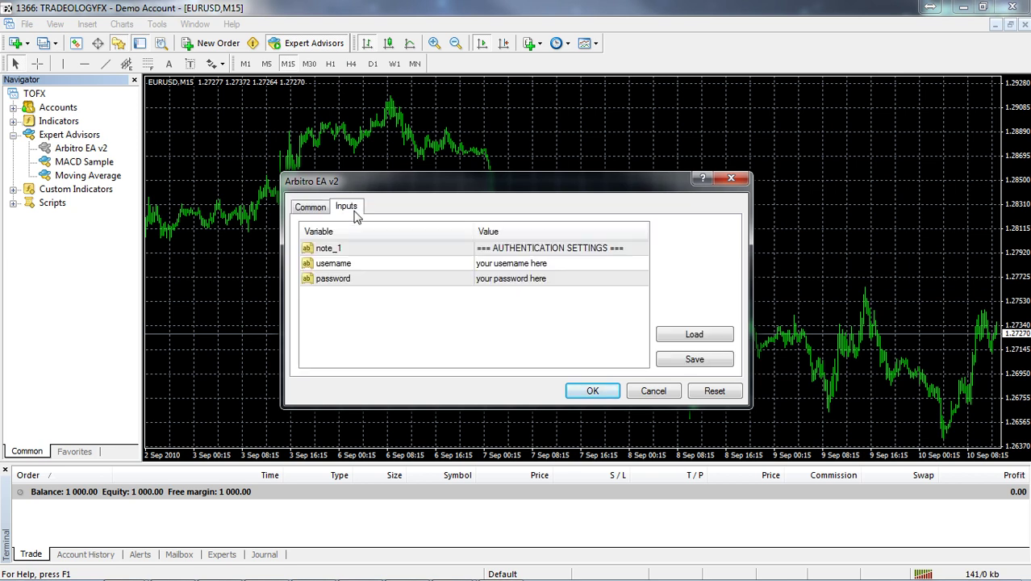
# Enter the account username and password in the Arbitro EA v2 inputs and confirm with OK.
pyautogui.doubleClick(559, 262)
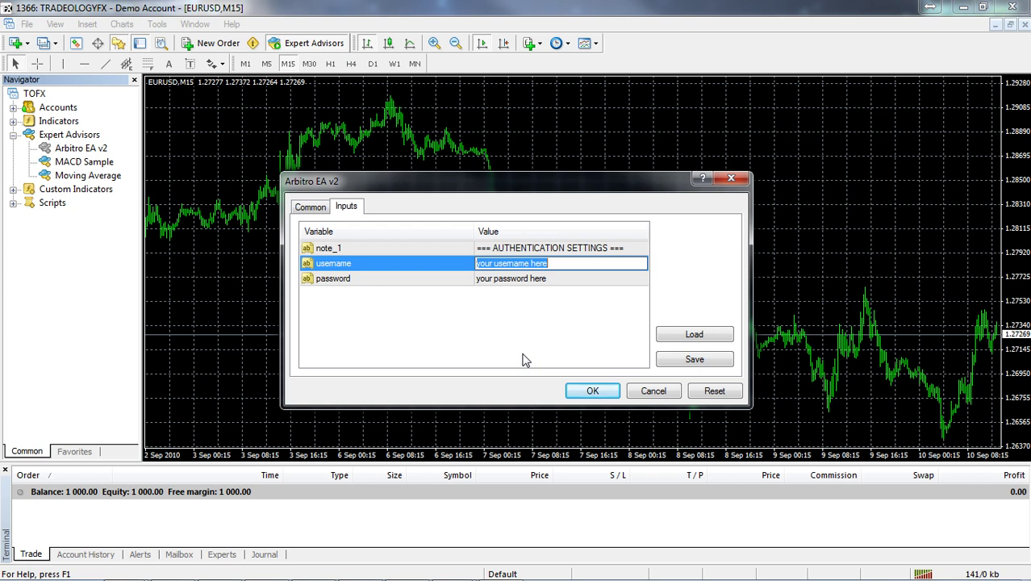
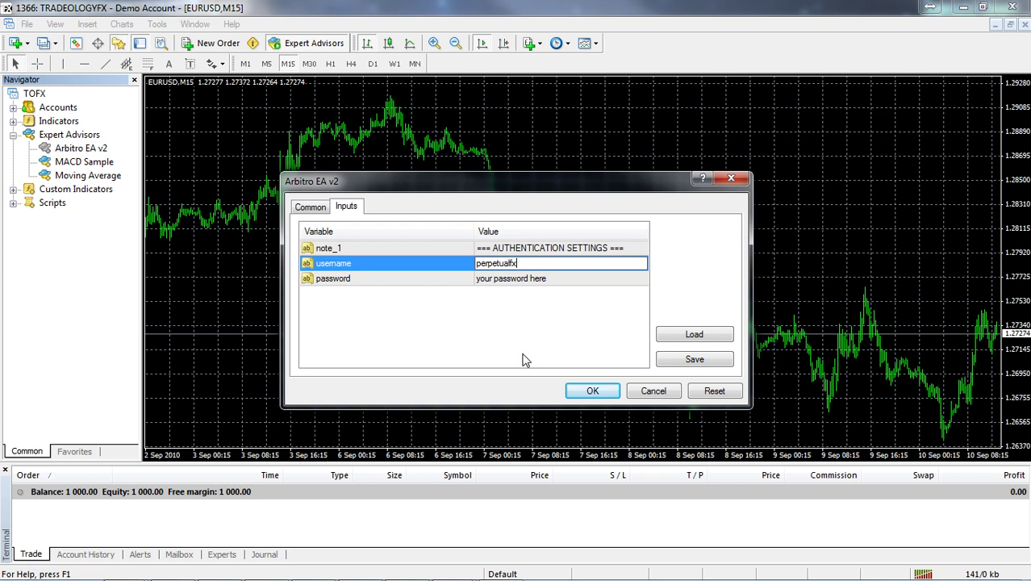
pyautogui.click(545, 280)
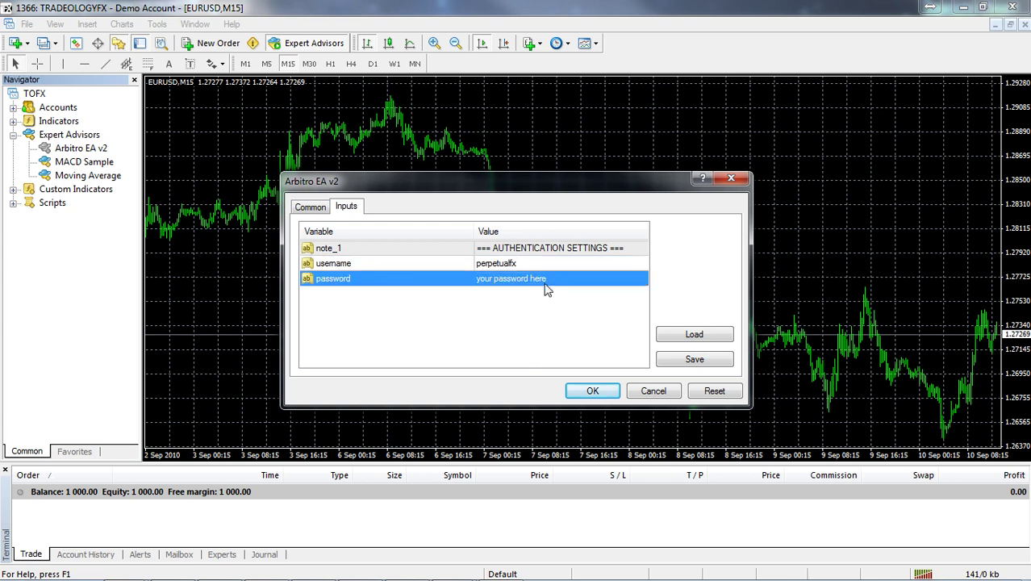
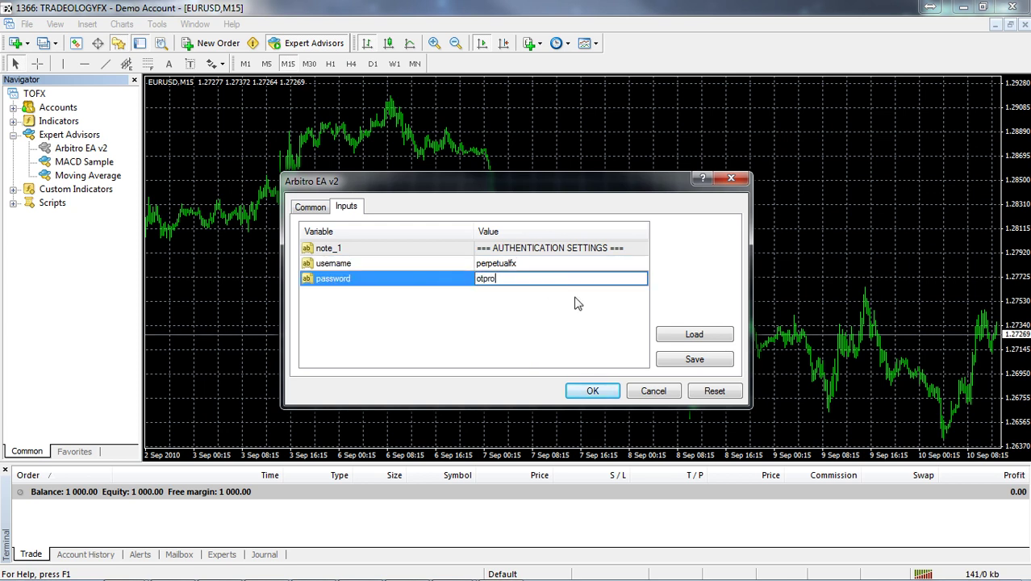
pyautogui.click(574, 303)
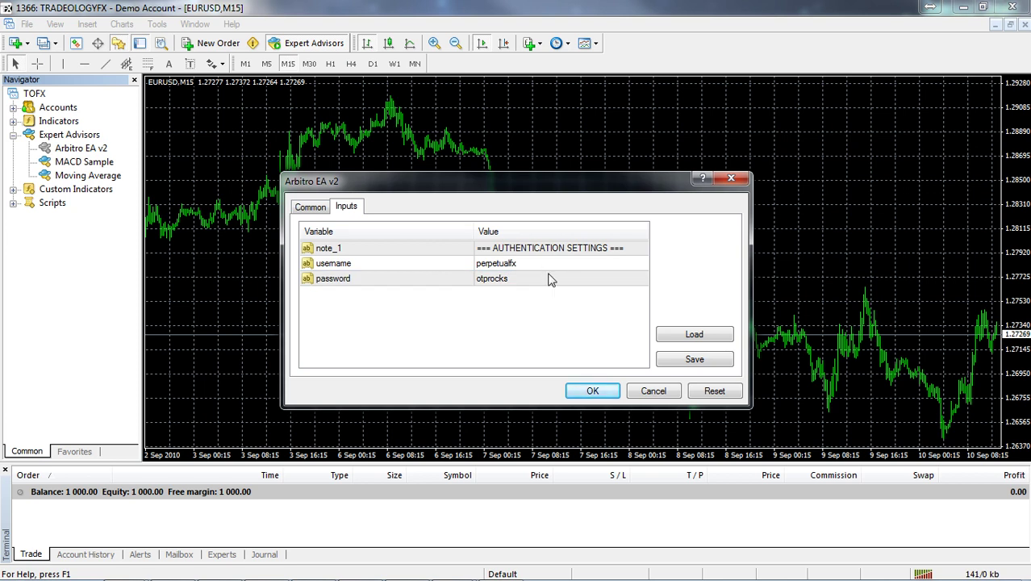
pyautogui.click(600, 392)
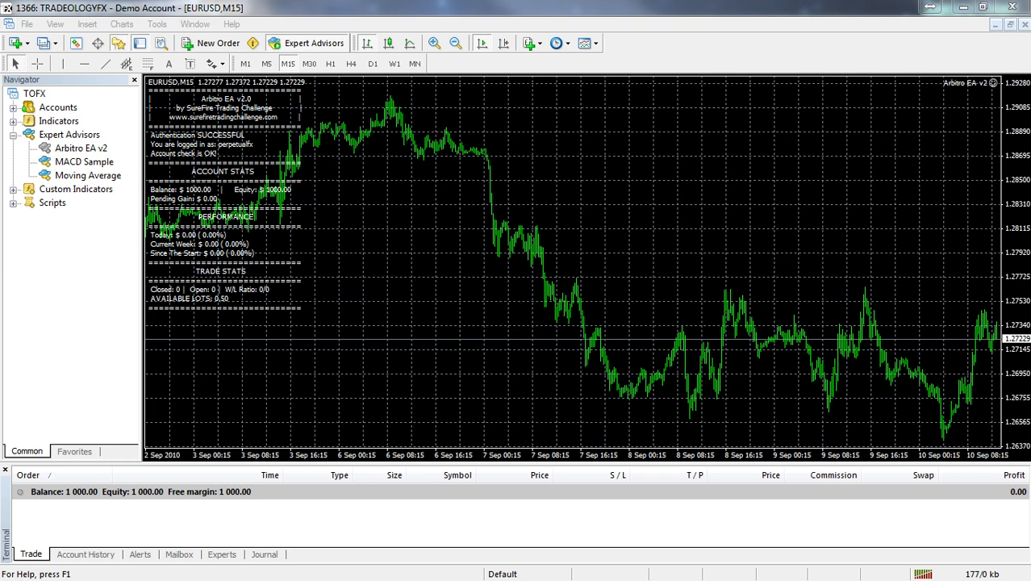
pyautogui.rightClick(392, 236)
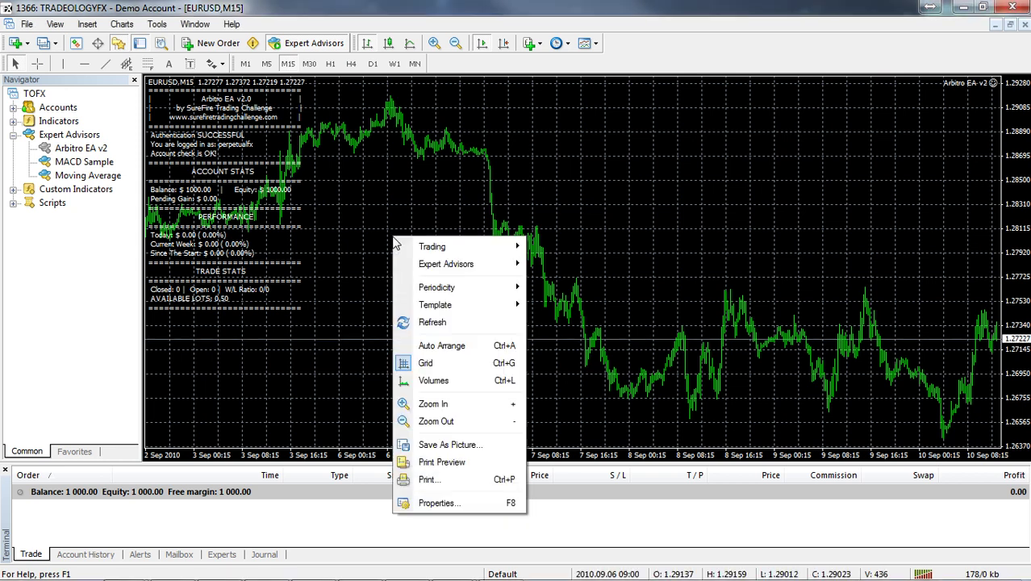
pyautogui.moveTo(512, 265)
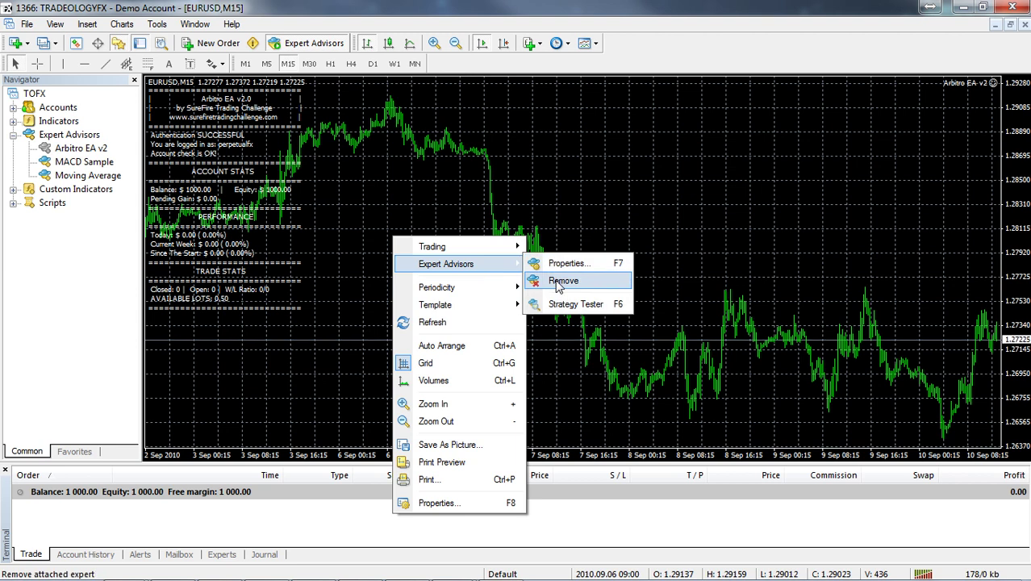
pyautogui.click(61, 161)
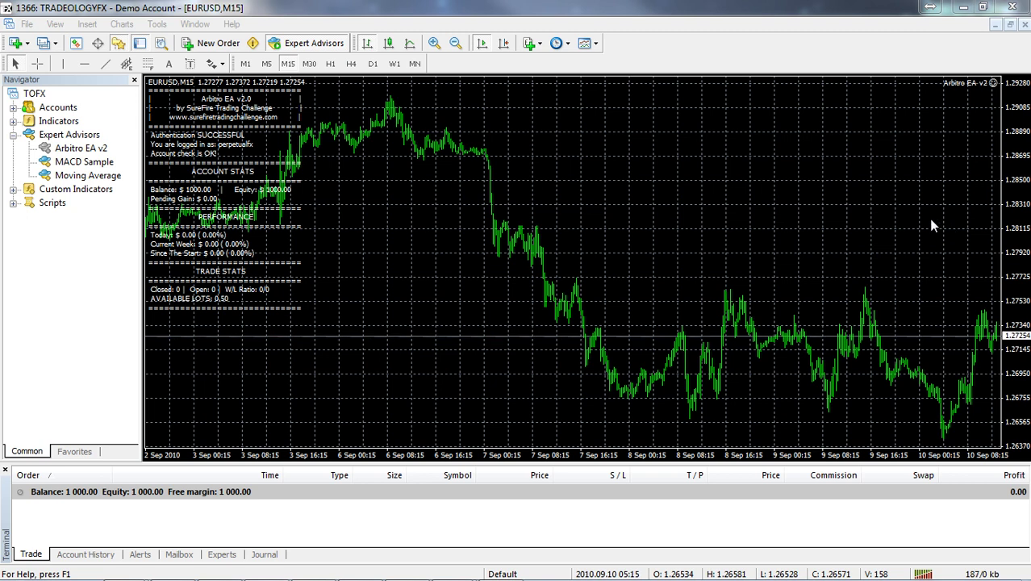
pyautogui.doubleClick(61, 109)
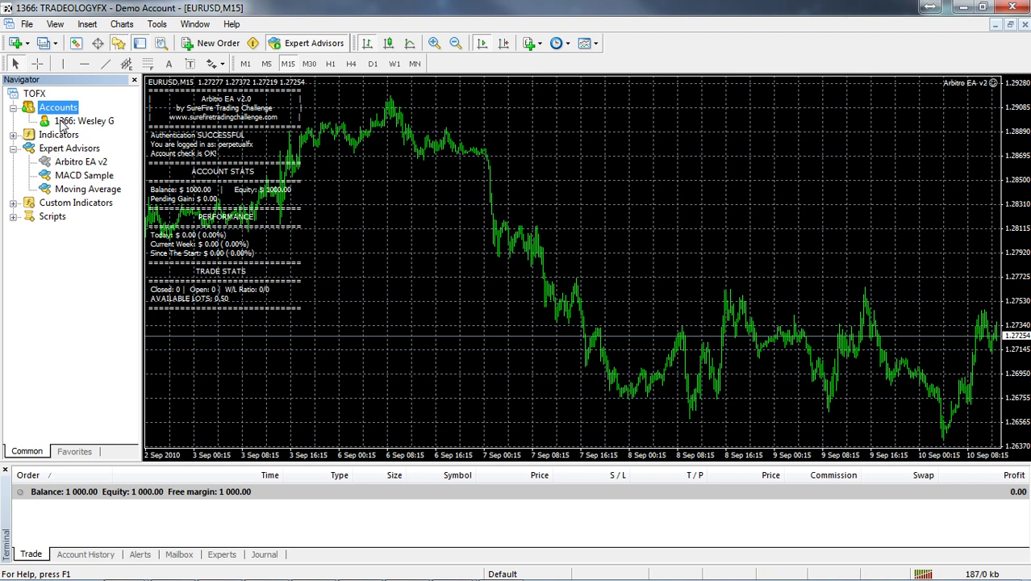
pyautogui.rightClick(64, 110)
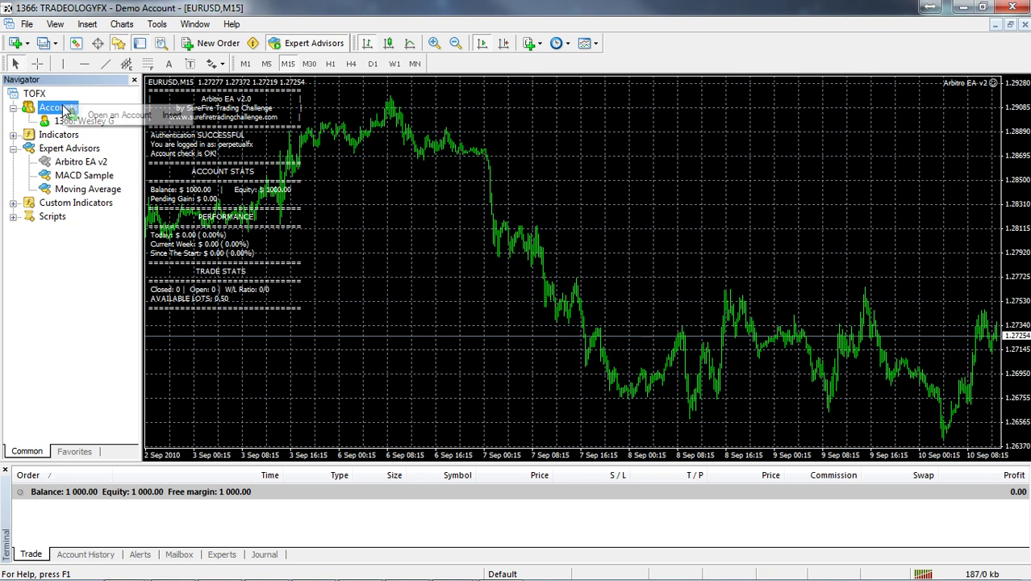
pyautogui.click(113, 115)
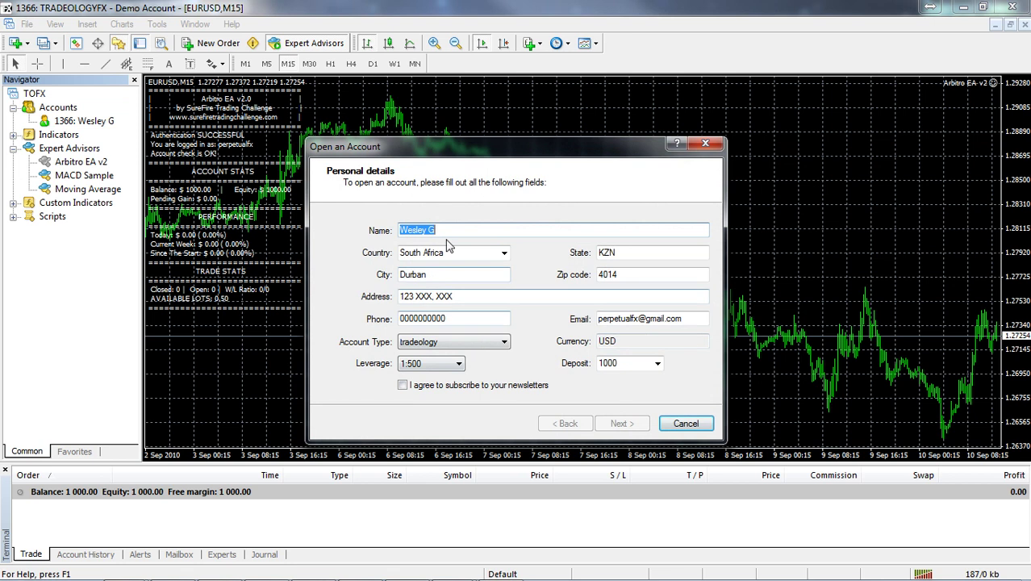
pyautogui.click(402, 385)
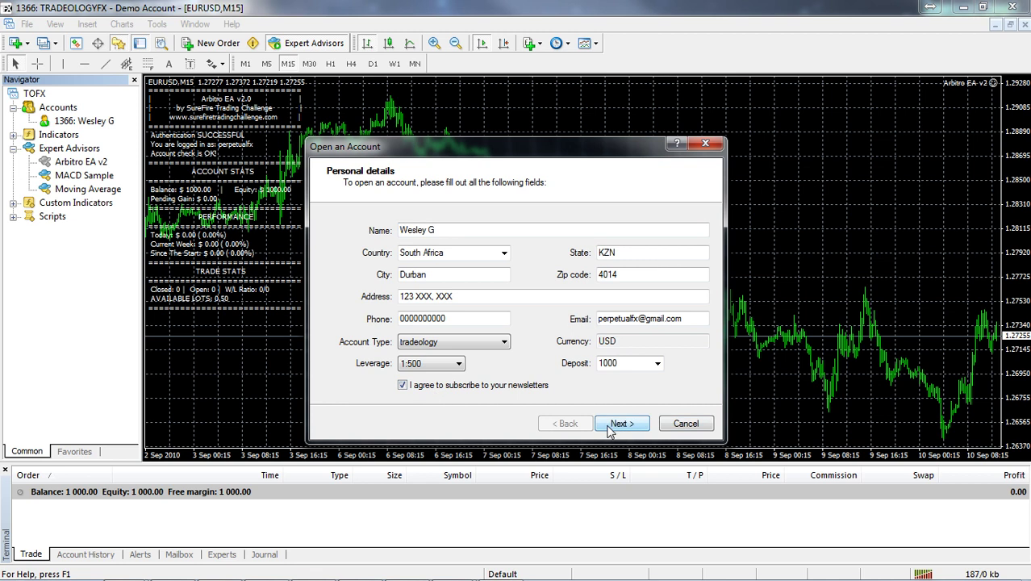
pyautogui.click(404, 385)
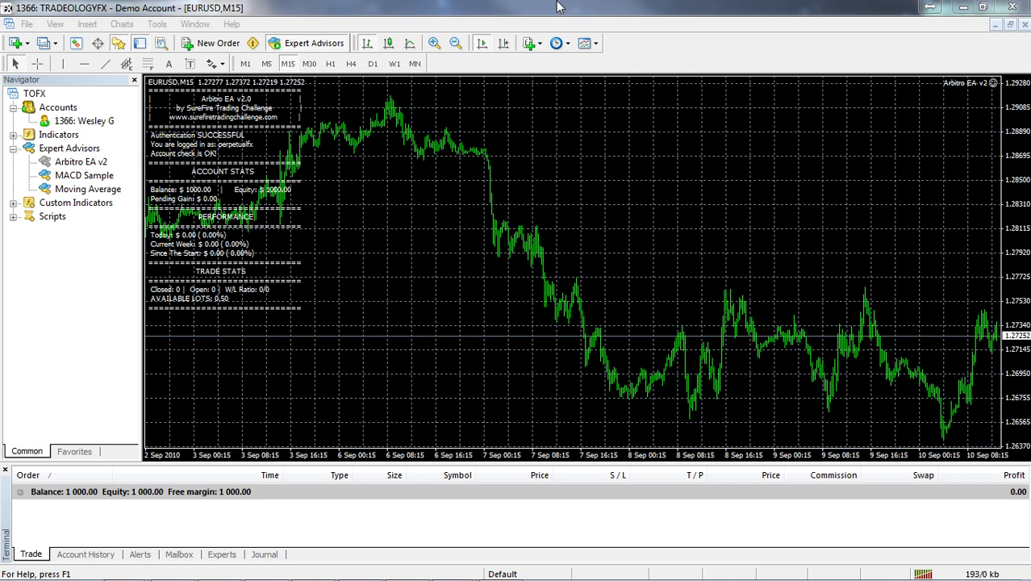
pyautogui.click(336, 6)
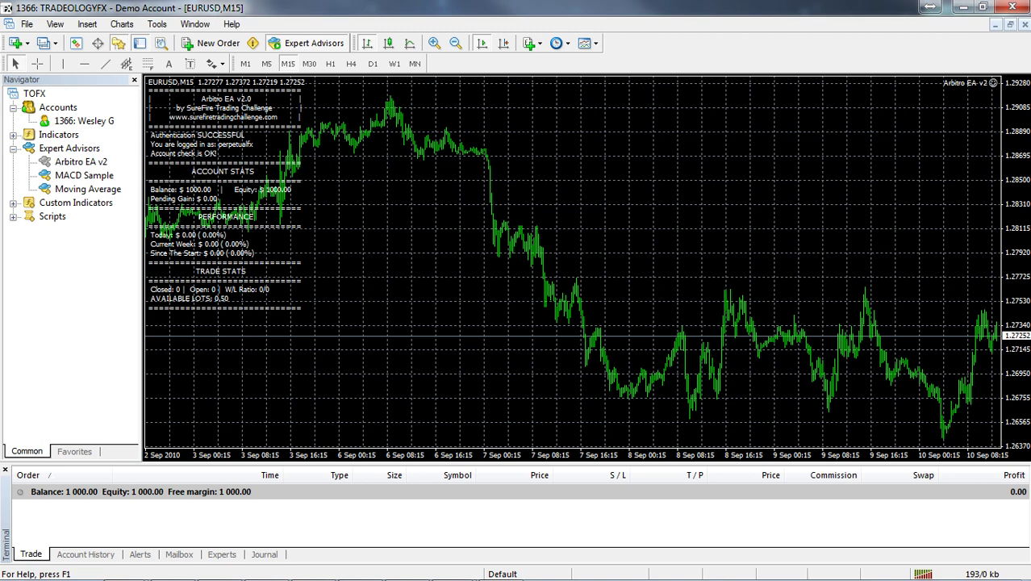